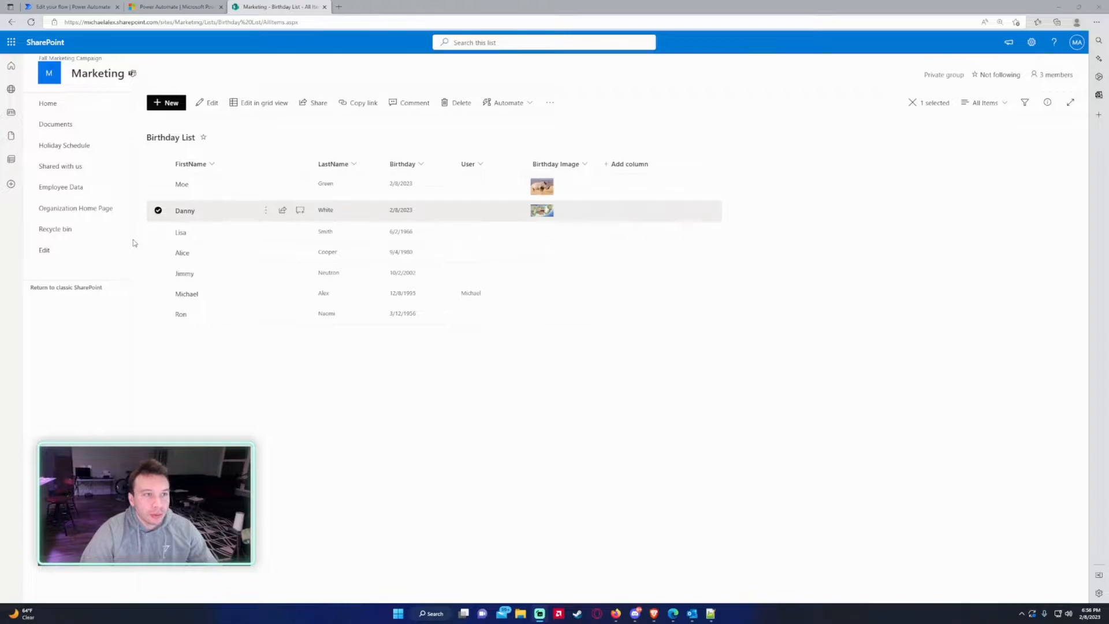
- Review the Birthday List and Compose step, then expand the Apply to each loop to show its Condition
click(81, 10)
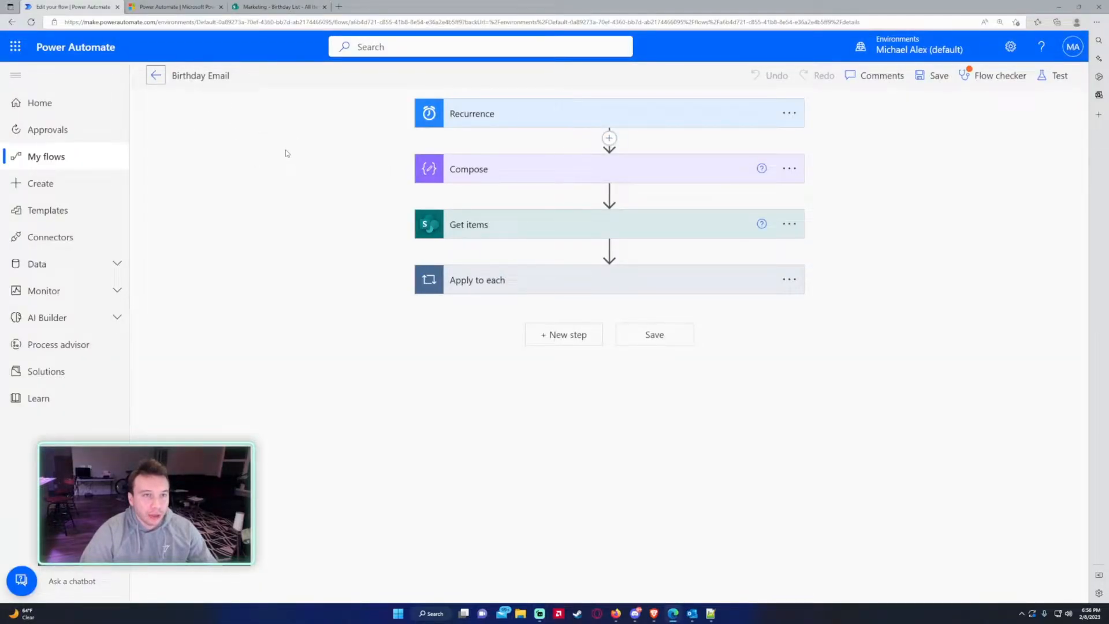
click(279, 6)
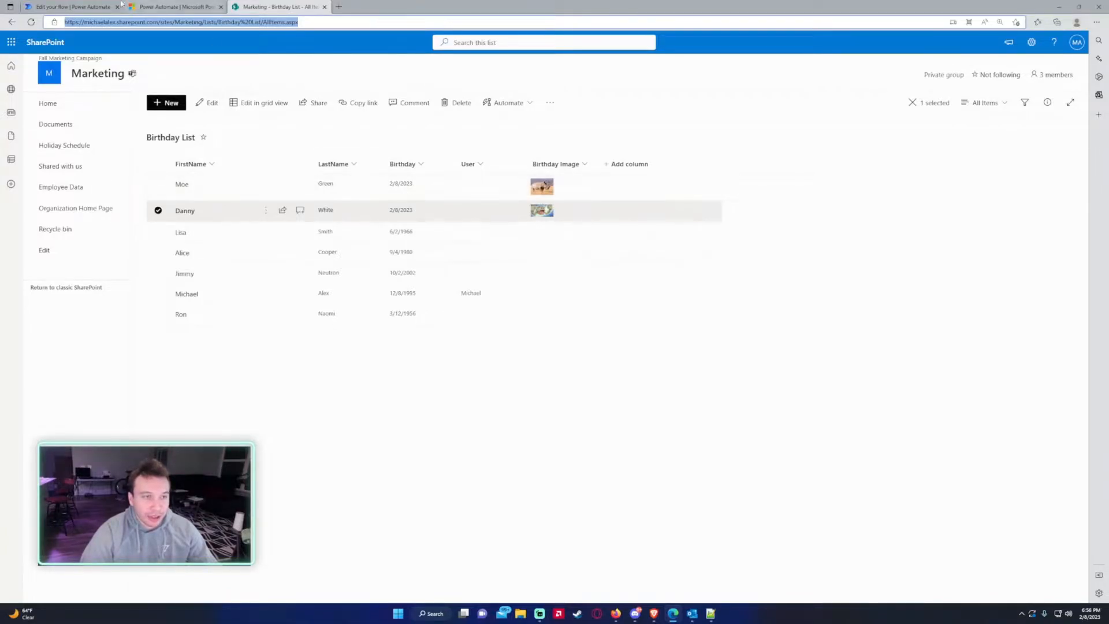
click(73, 6)
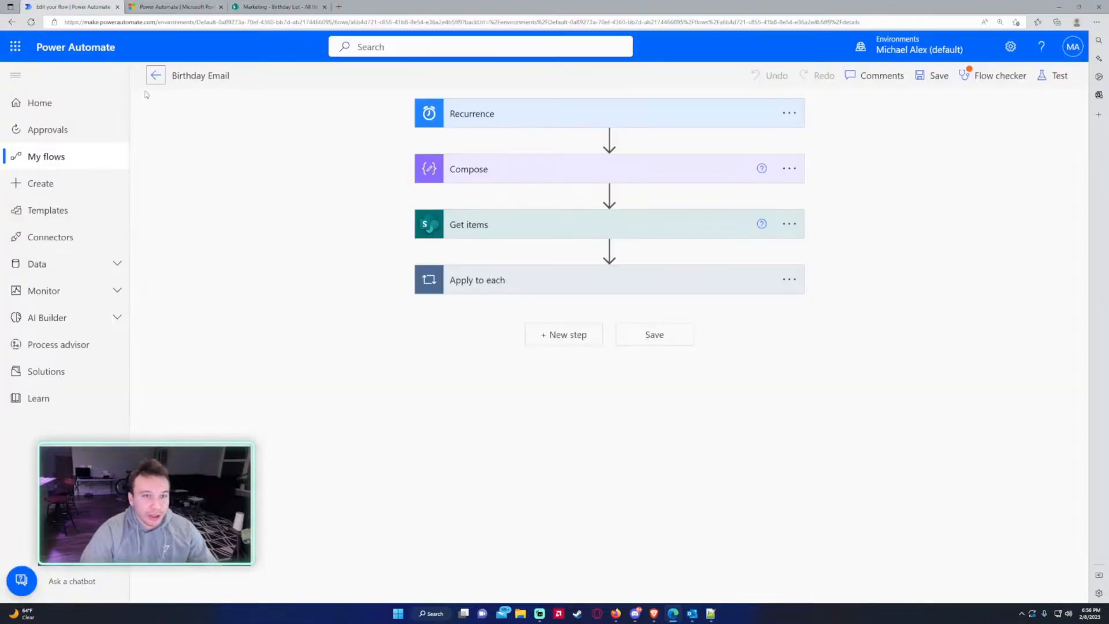
click(474, 164)
click(498, 175)
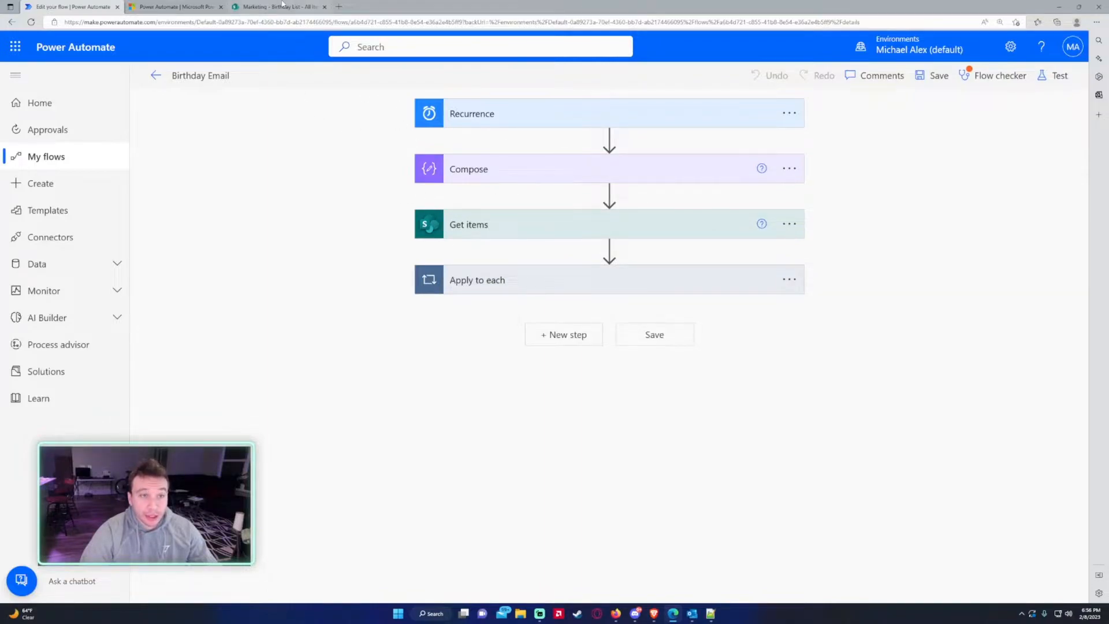
click(507, 289)
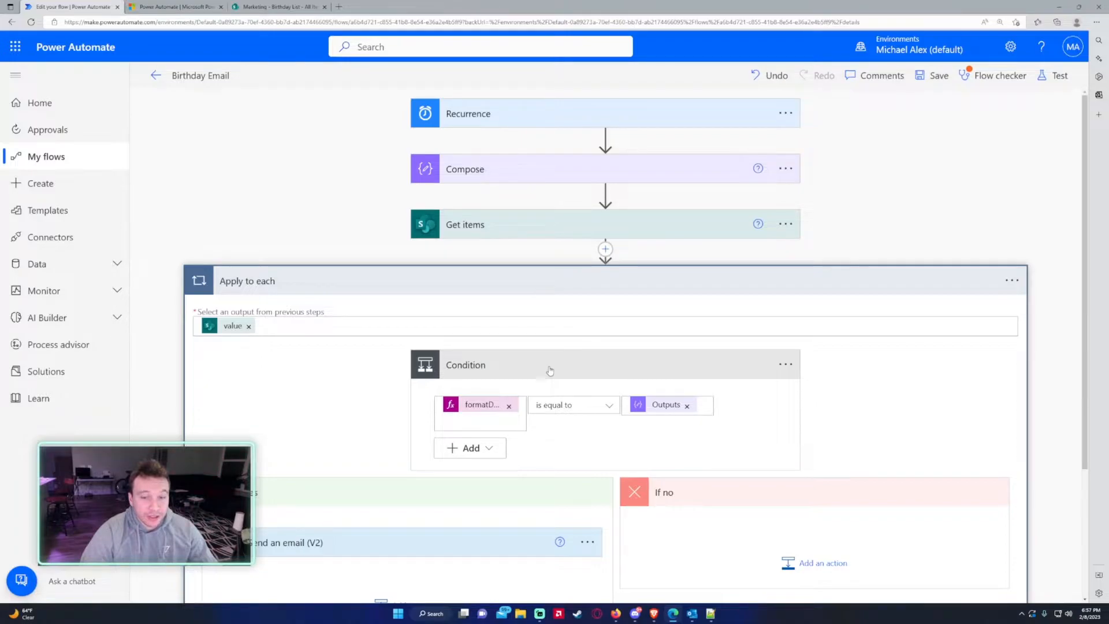
click(283, 7)
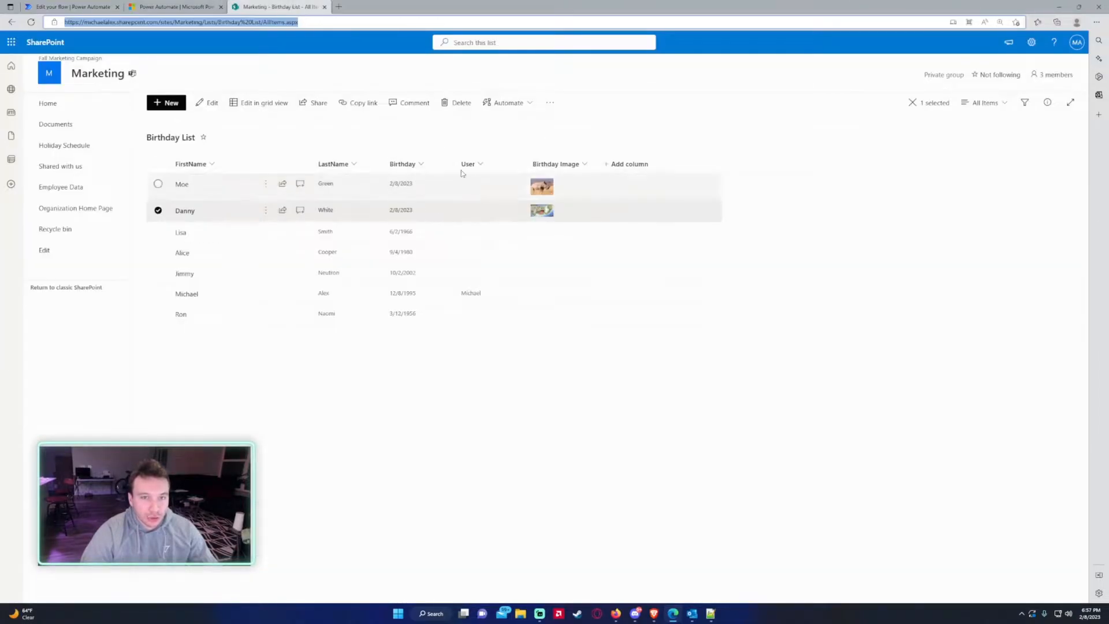
click(109, 6)
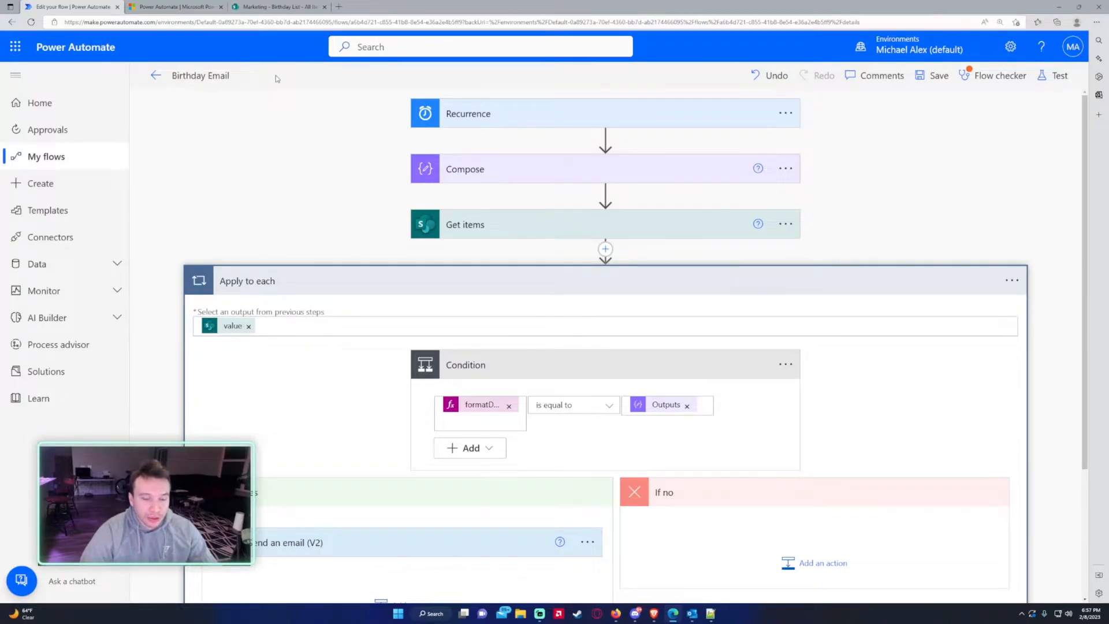
click(280, 6)
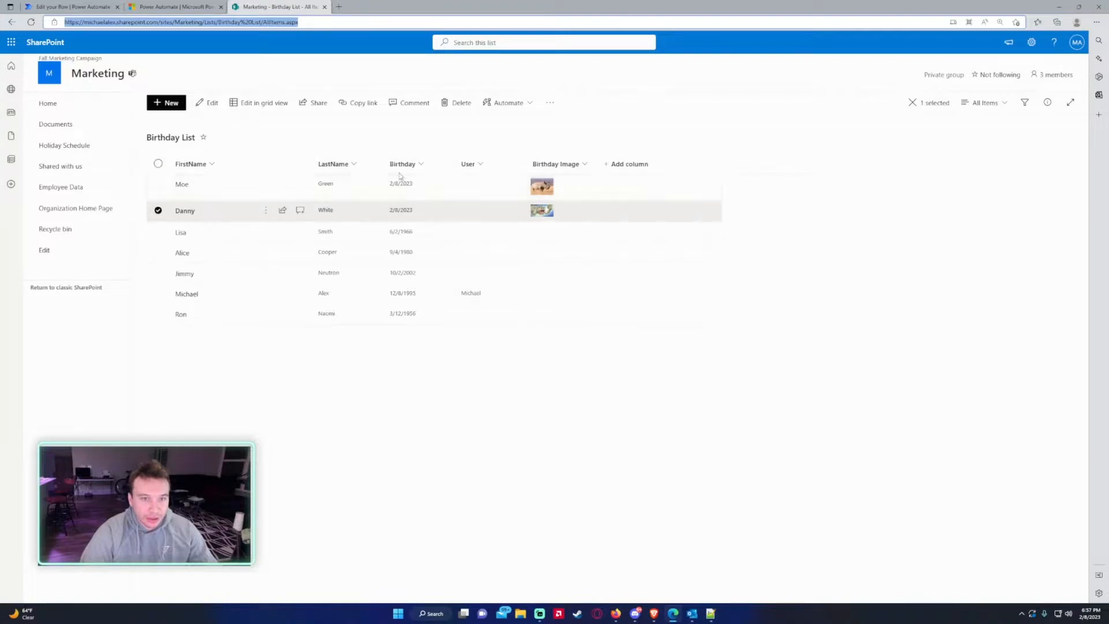
click(73, 7)
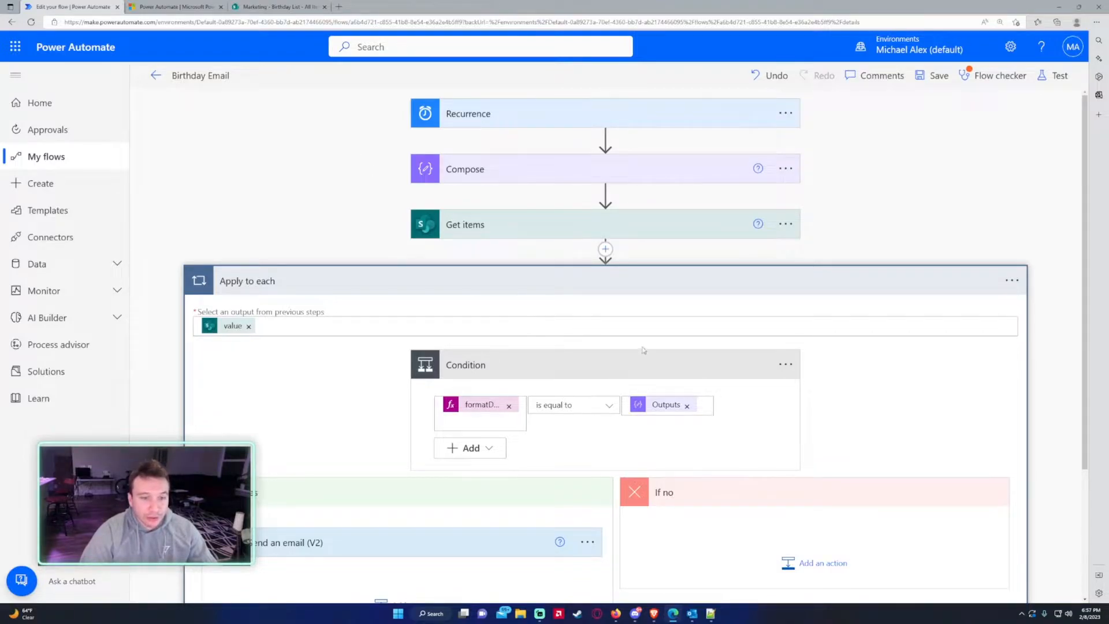
scroll(501, 243, down, 3)
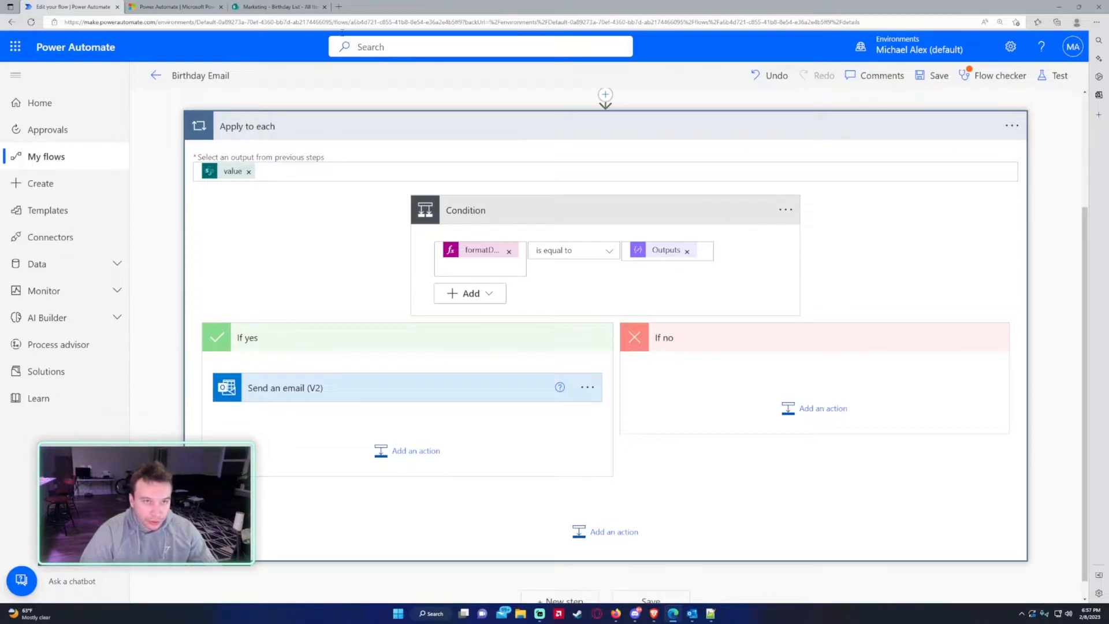
click(280, 7)
click(85, 7)
- Add a Send an HTTP request to SharePoint action on the Marketing site, pasting the BirthdayImage Uri
click(408, 453)
text(send an http)
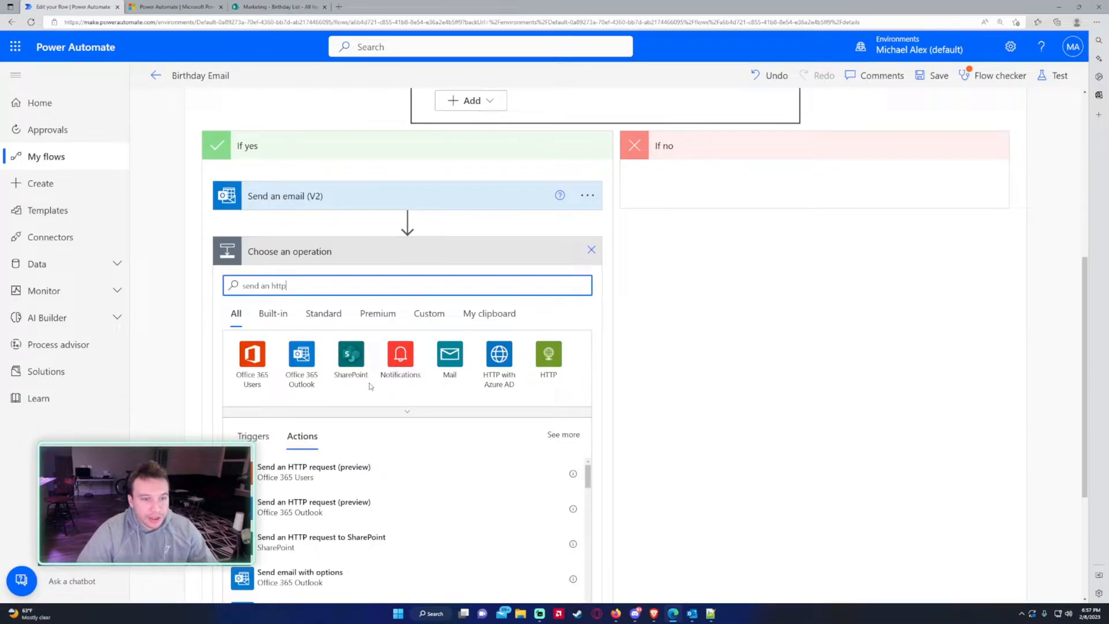
click(356, 549)
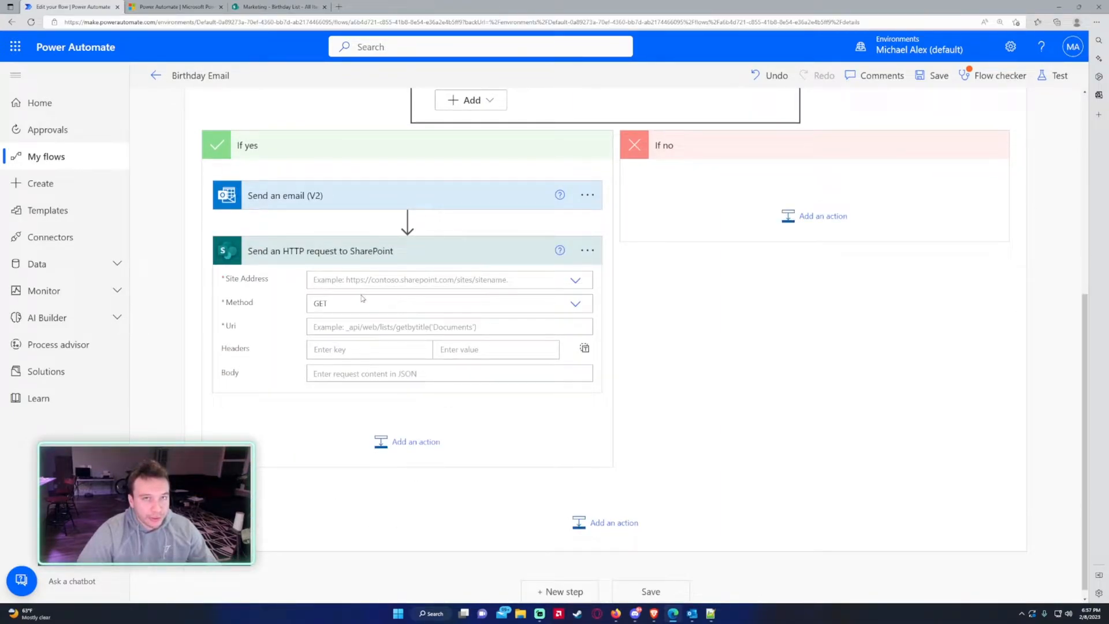
click(362, 281)
click(359, 351)
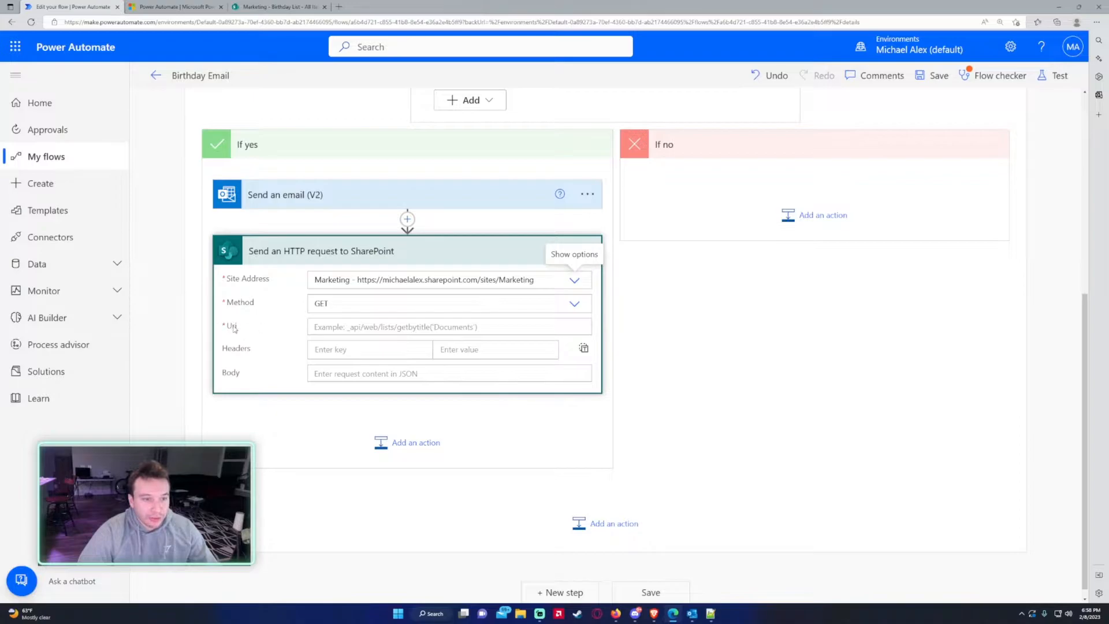
click(390, 328)
key(ctrl+v)
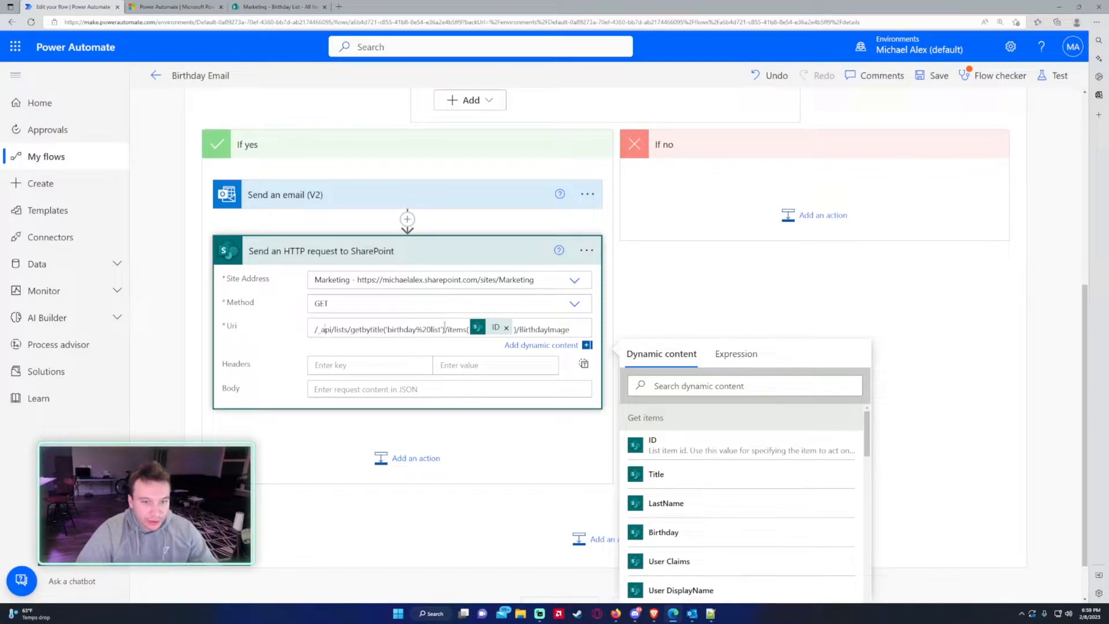
- Compare the Uri's 'birthday%20list' name against the SharePoint Birthday List title
drag(417, 330, 431, 330)
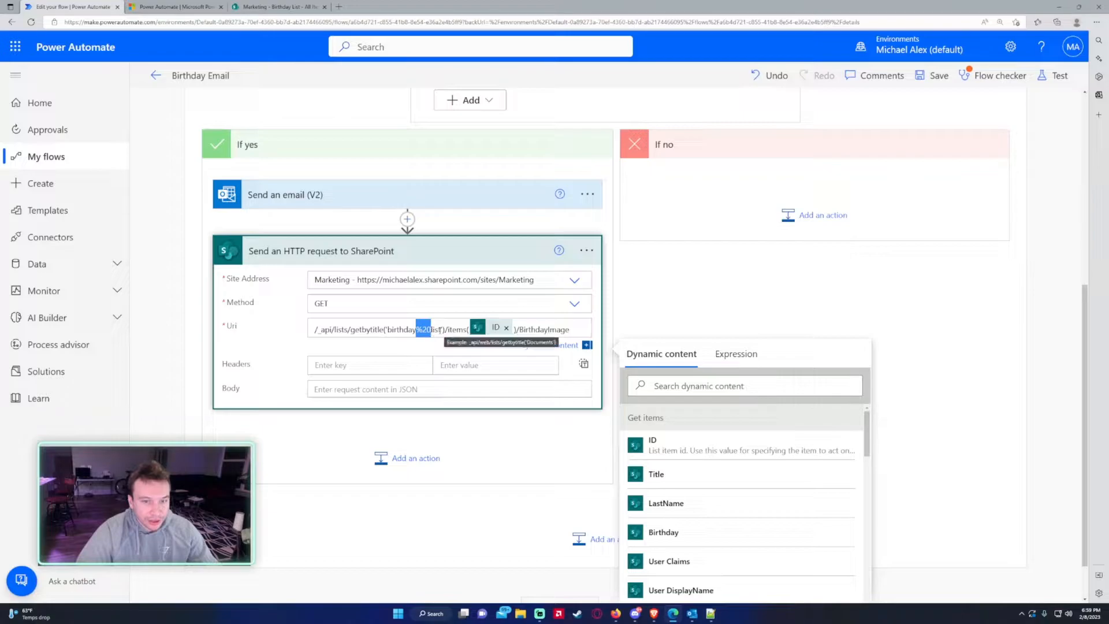
click(385, 330)
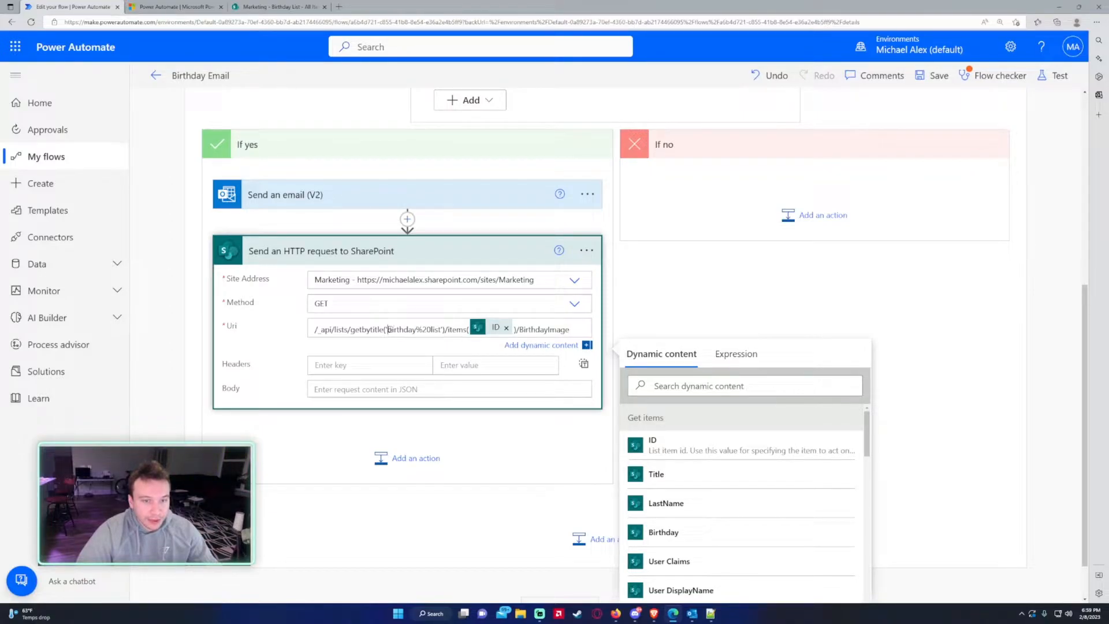
drag(388, 329, 438, 329)
click(278, 6)
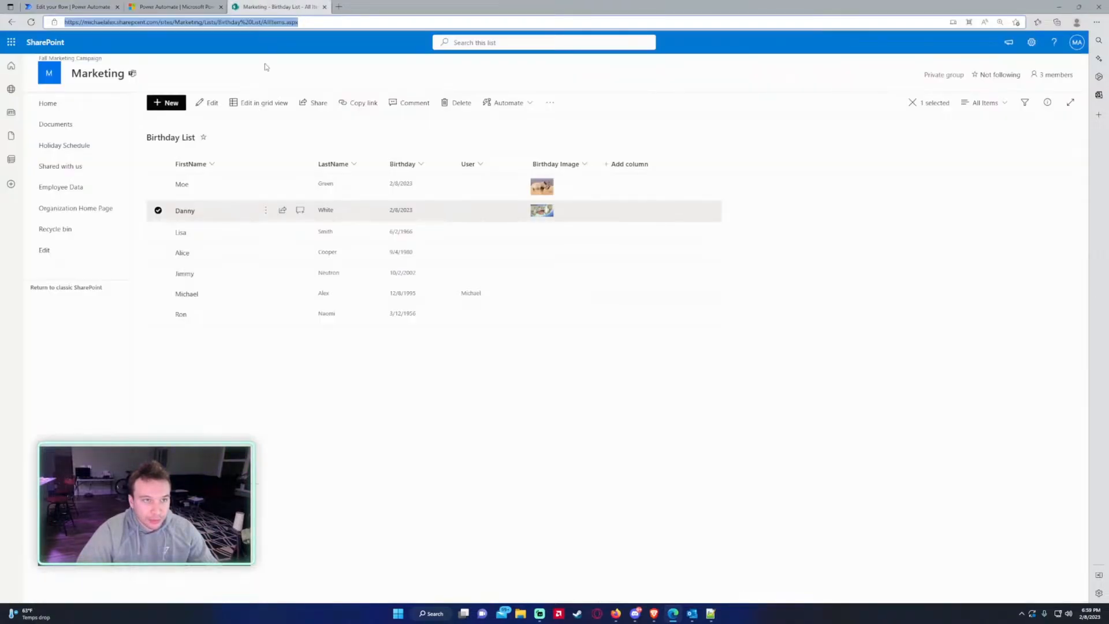
click(72, 7)
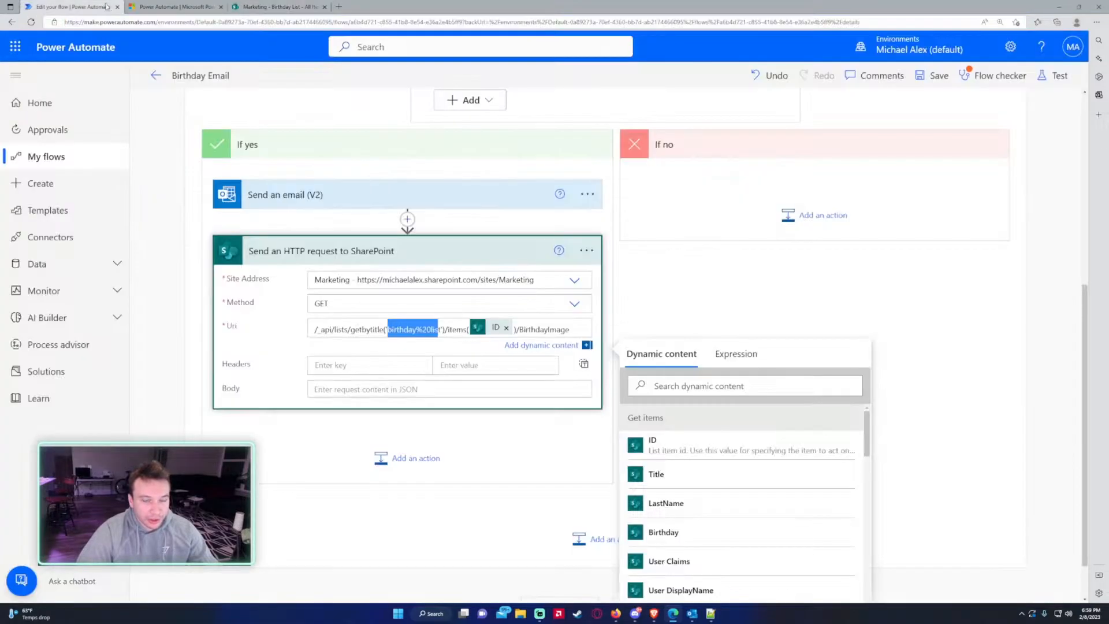
click(454, 331)
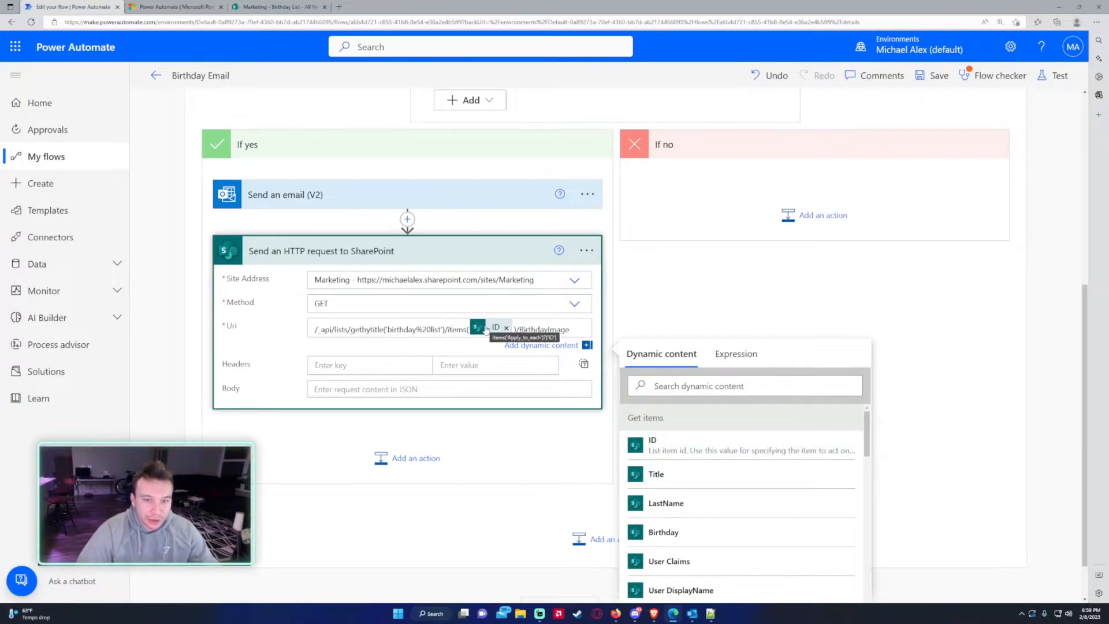
- Check the Birthday List's web address against the flow, ending on the SharePoint Birthday List
scroll(486, 329, up, 5)
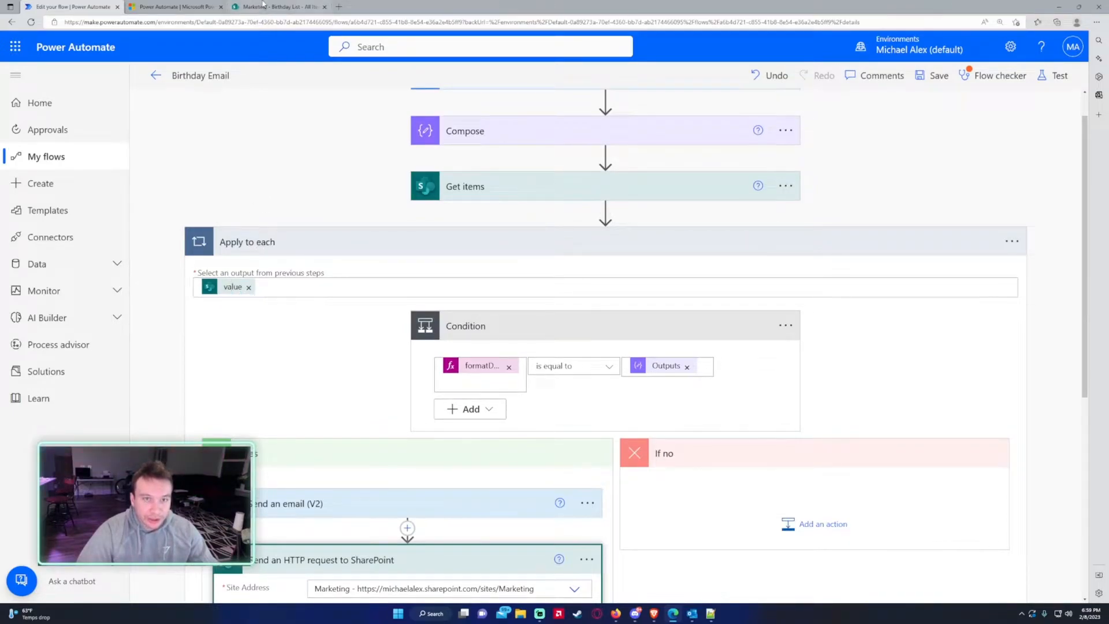
click(263, 6)
click(104, 22)
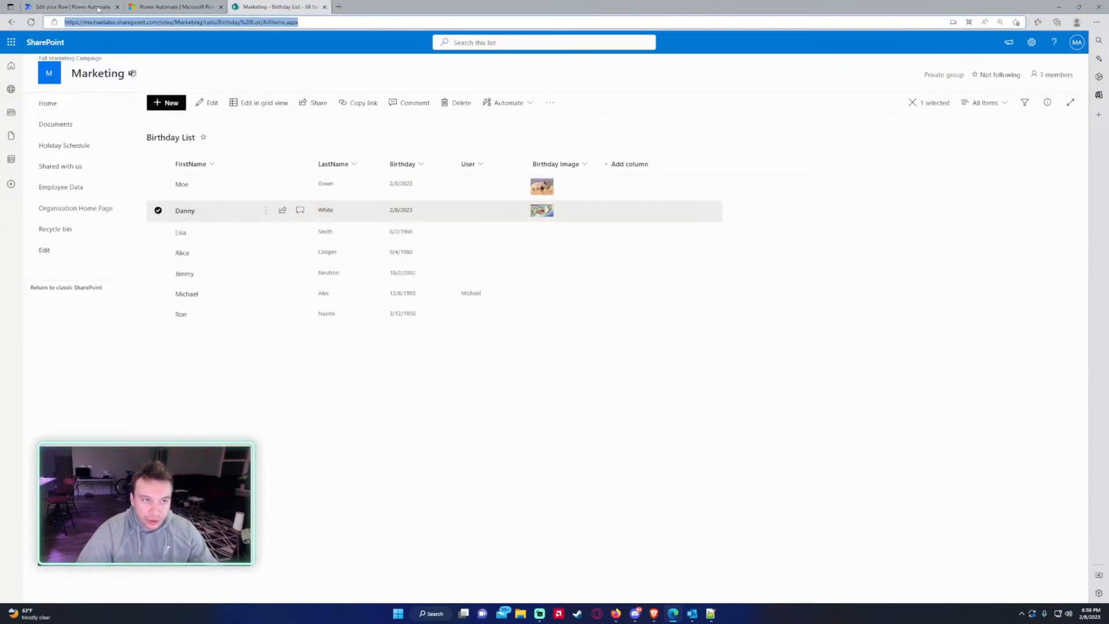
click(73, 6)
scroll(225, 149, down, 3)
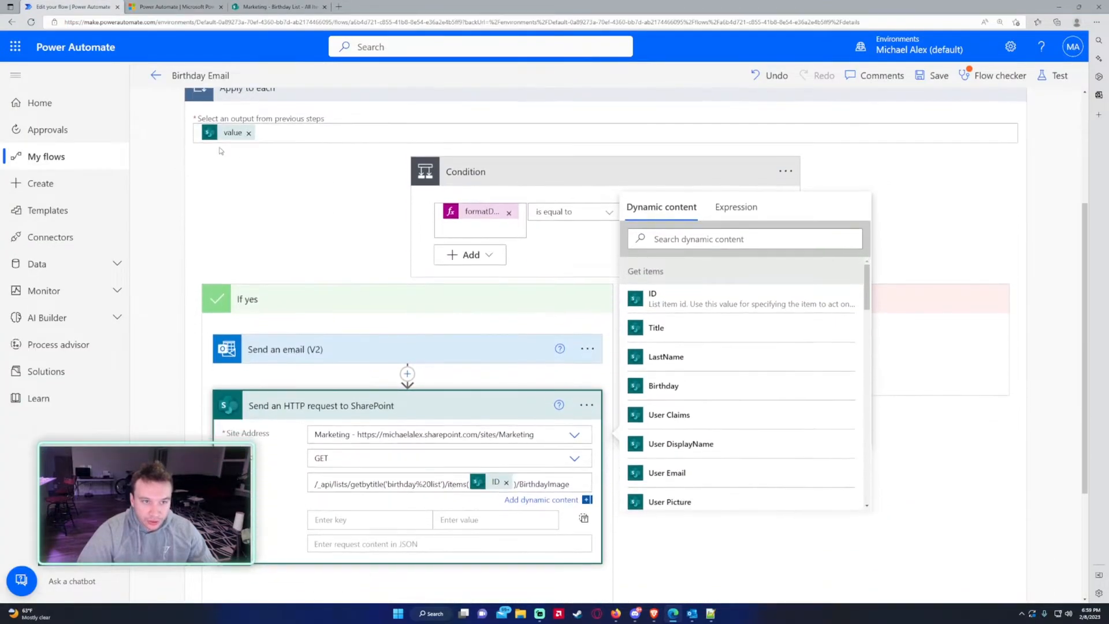
click(269, 6)
click(81, 7)
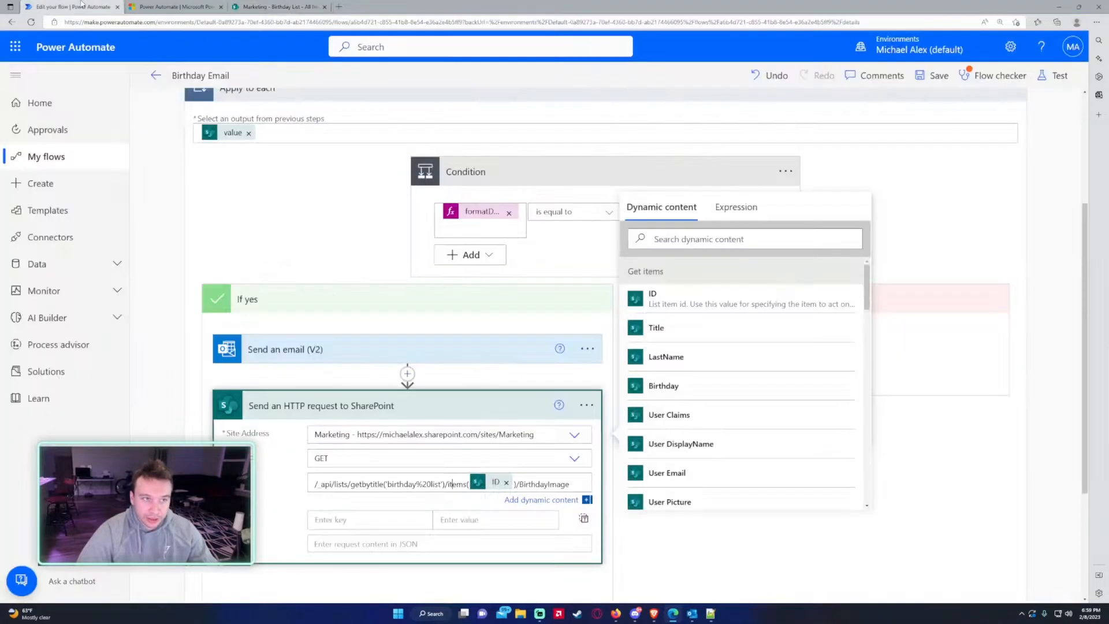
scroll(481, 490, down, 1)
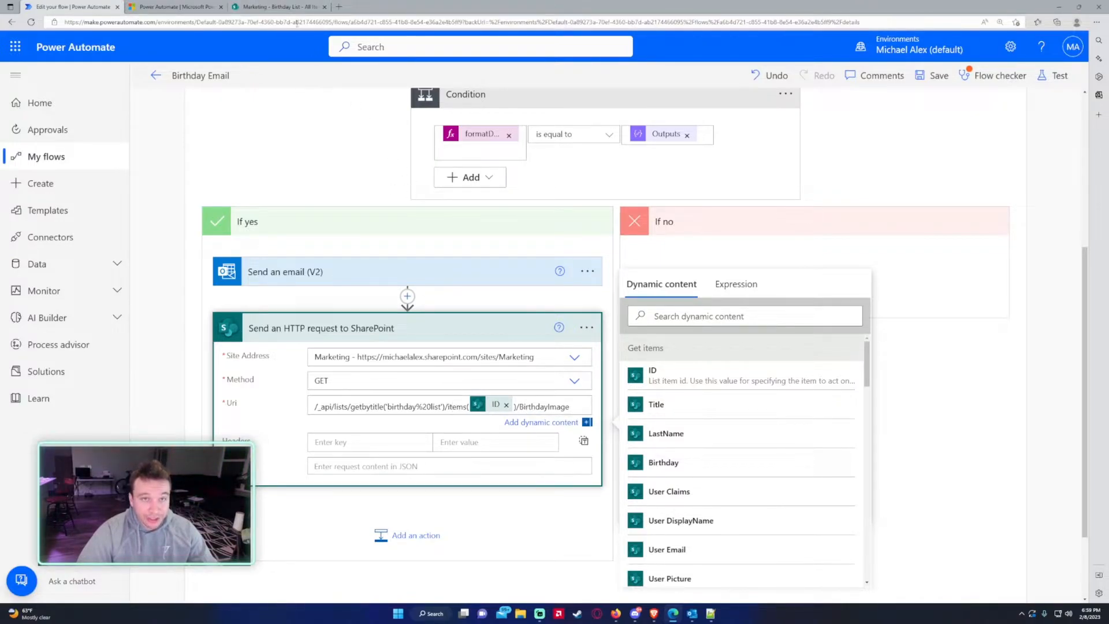
click(286, 6)
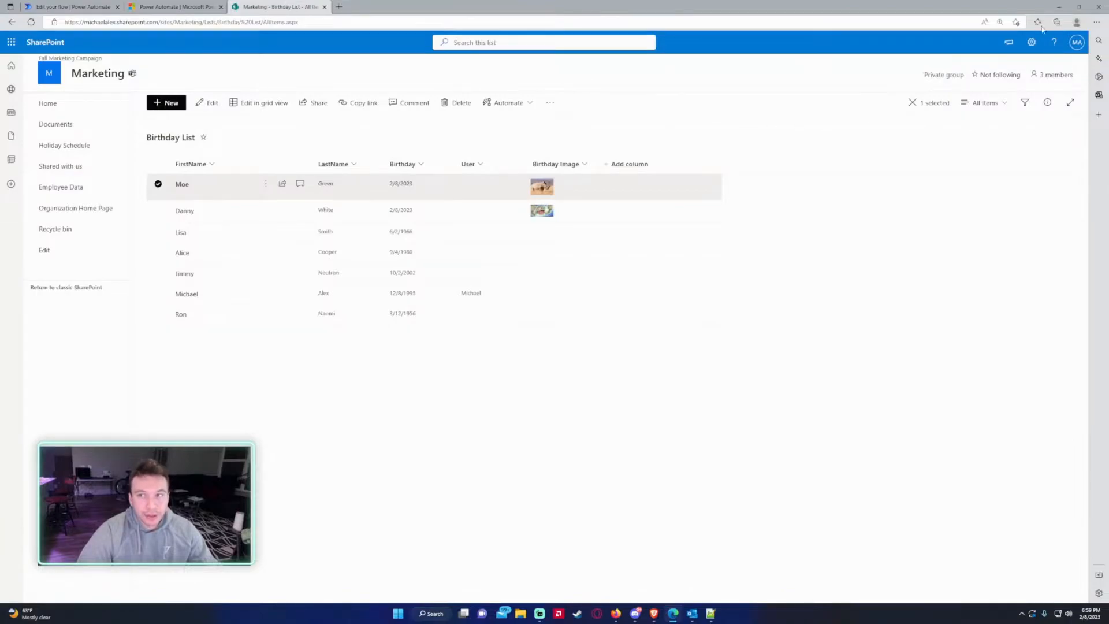
- Look up the Birthday Image column's internal name, BirthdayImage, in List settings, then return to the flow
click(1033, 43)
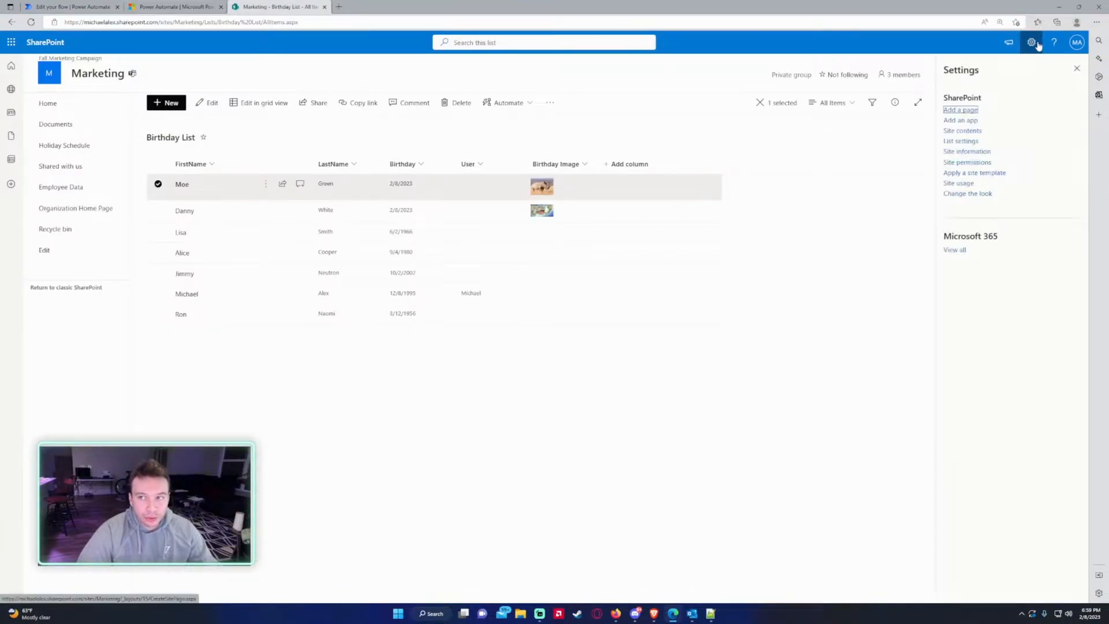
click(959, 142)
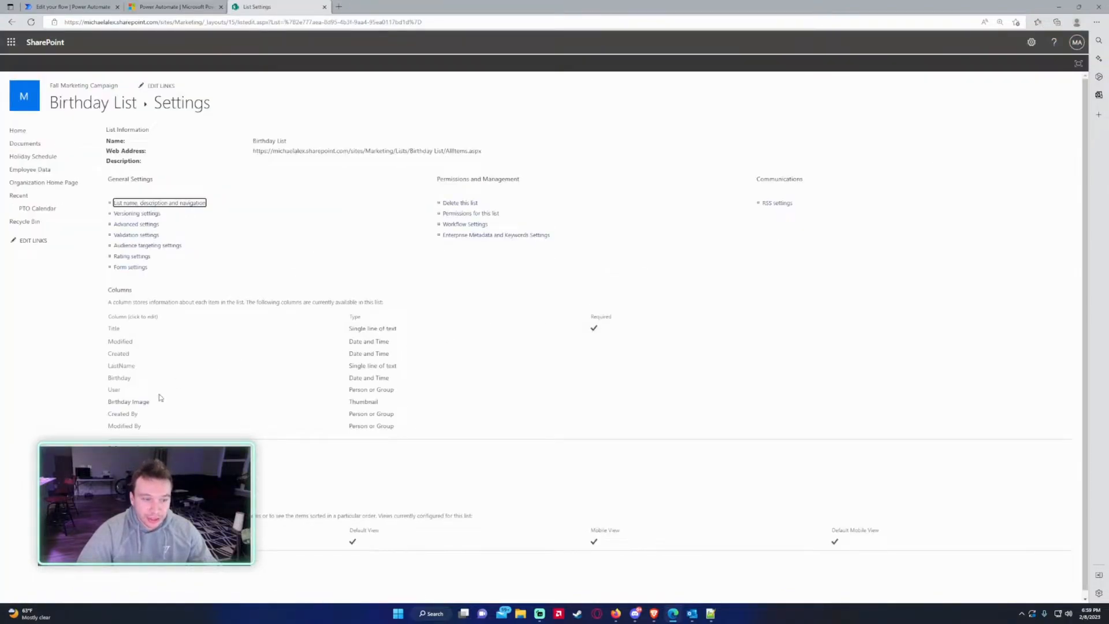
click(123, 403)
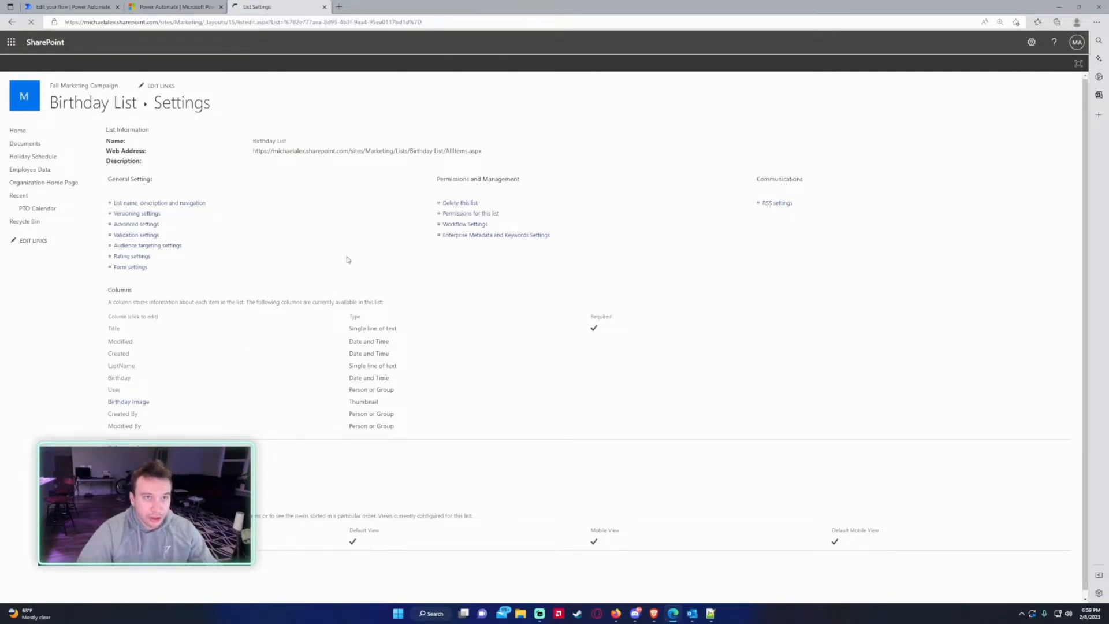
double_click(462, 22)
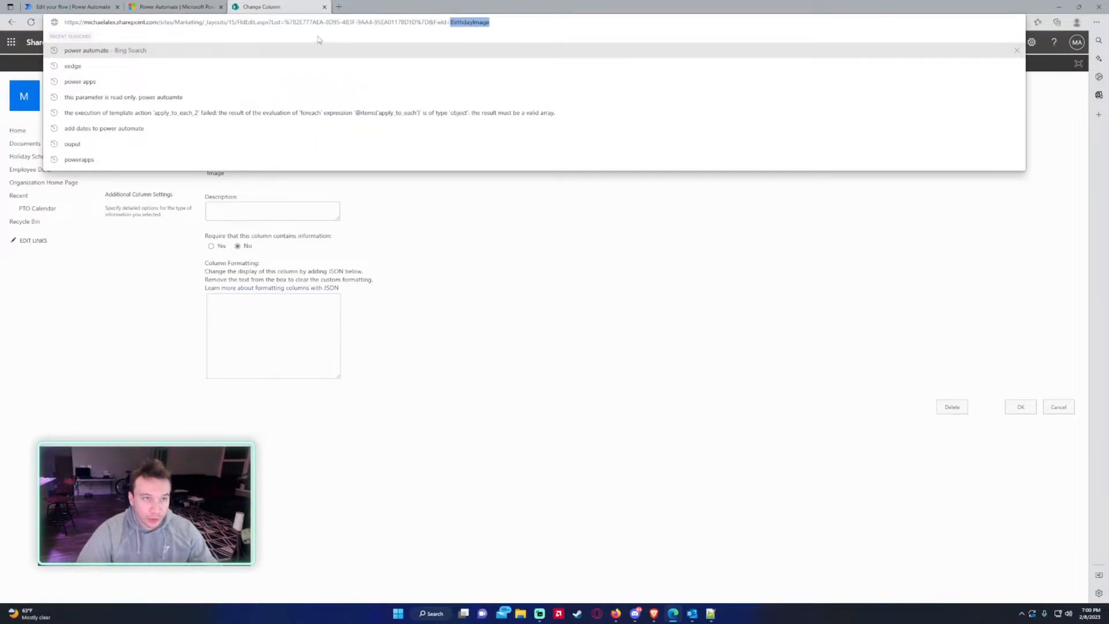
click(101, 4)
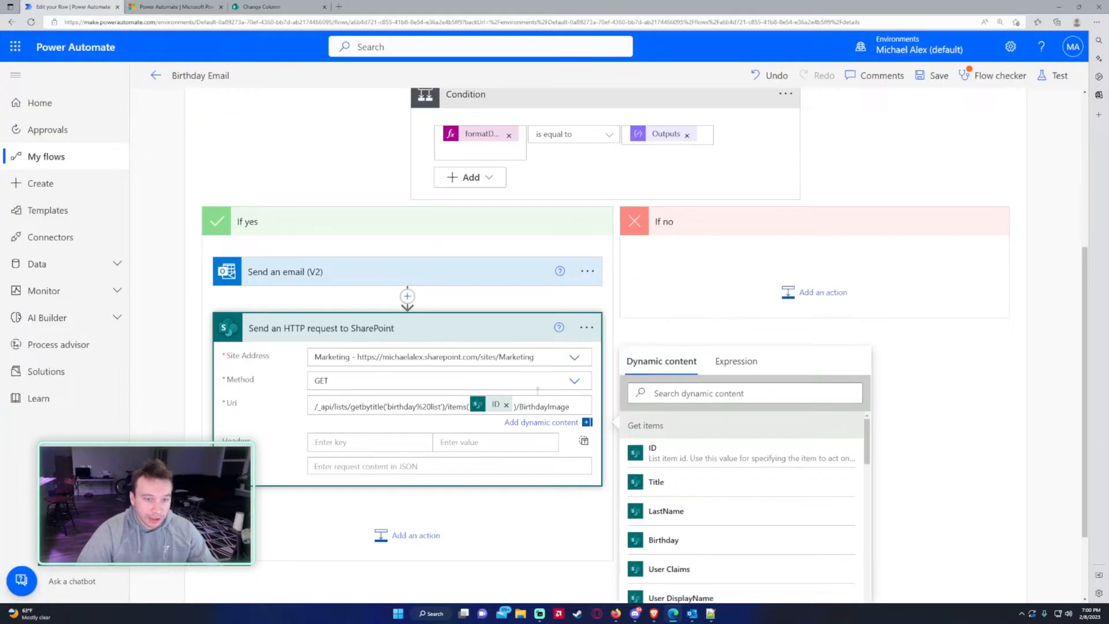
- Move the SharePoint HTTP request above Send an email (V2)
scroll(447, 362, down, 1)
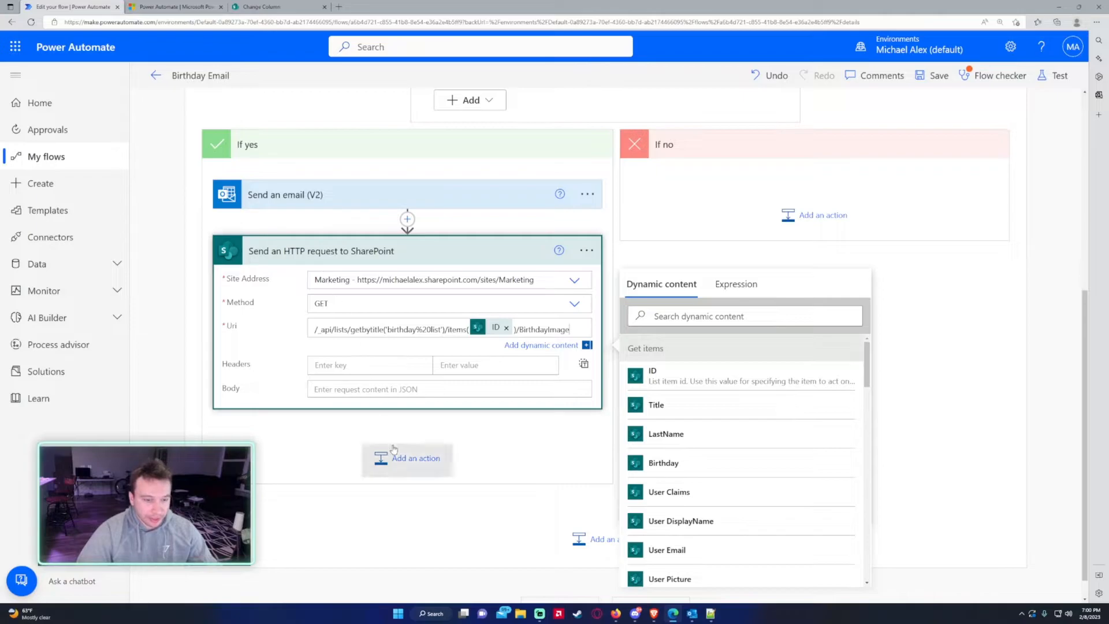
click(363, 254)
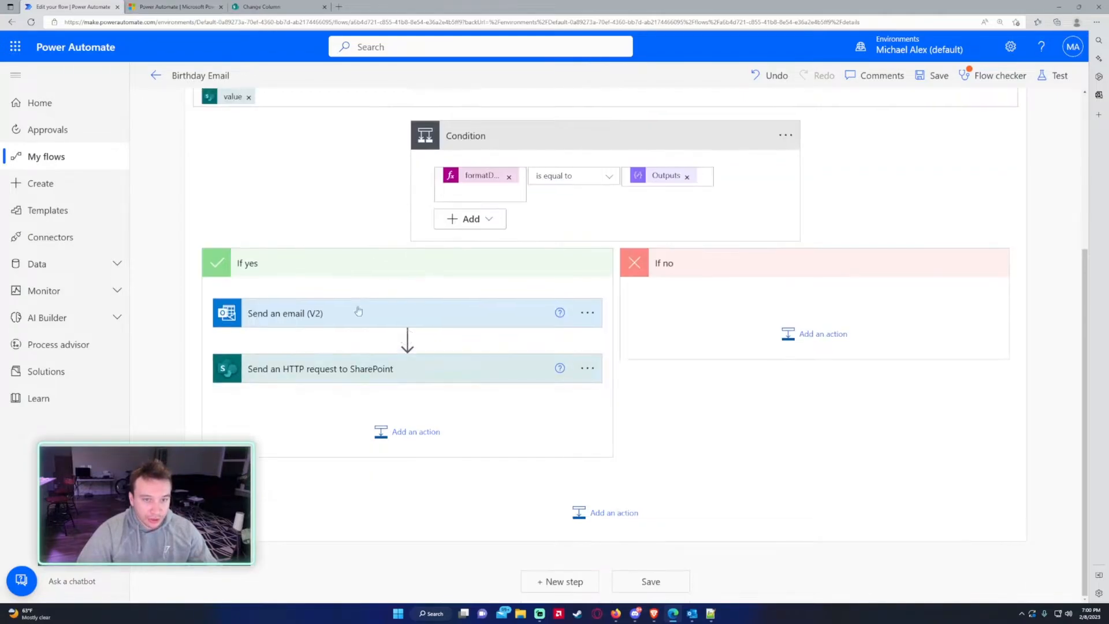
drag(346, 375, 396, 405)
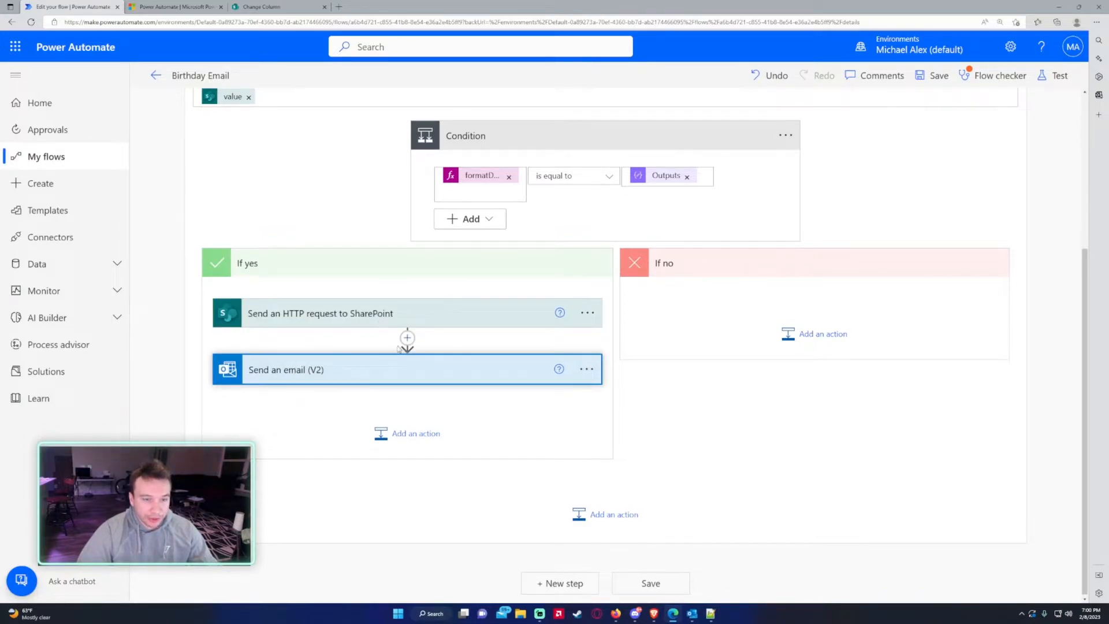
- Run the flow checker, then uncheck 'is successful' in the email's run-after settings
click(940, 88)
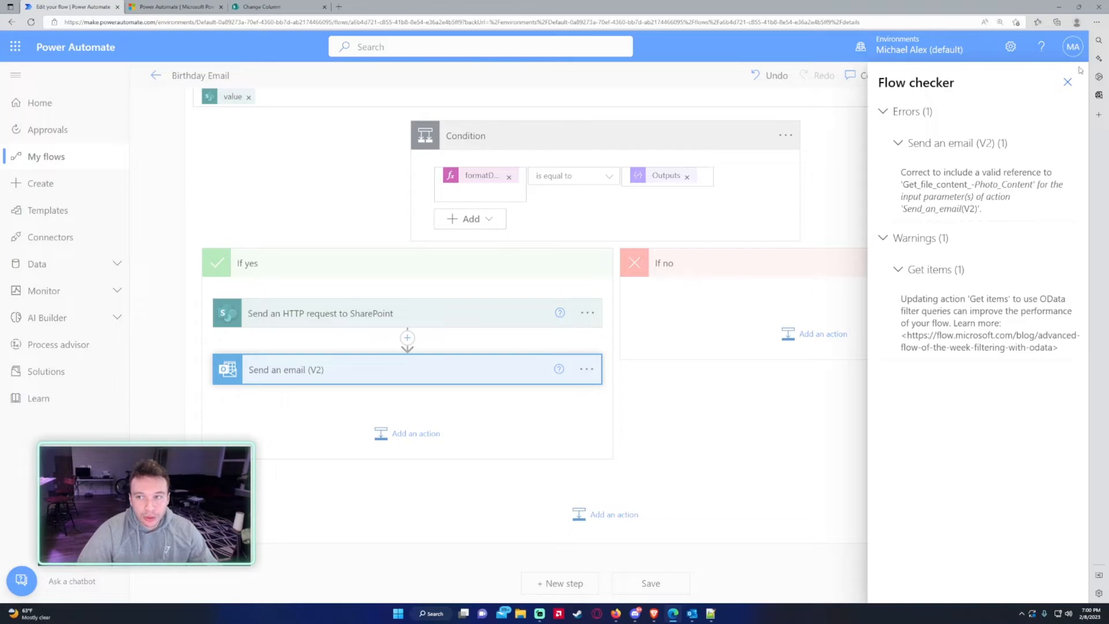
click(1067, 81)
click(587, 369)
click(659, 475)
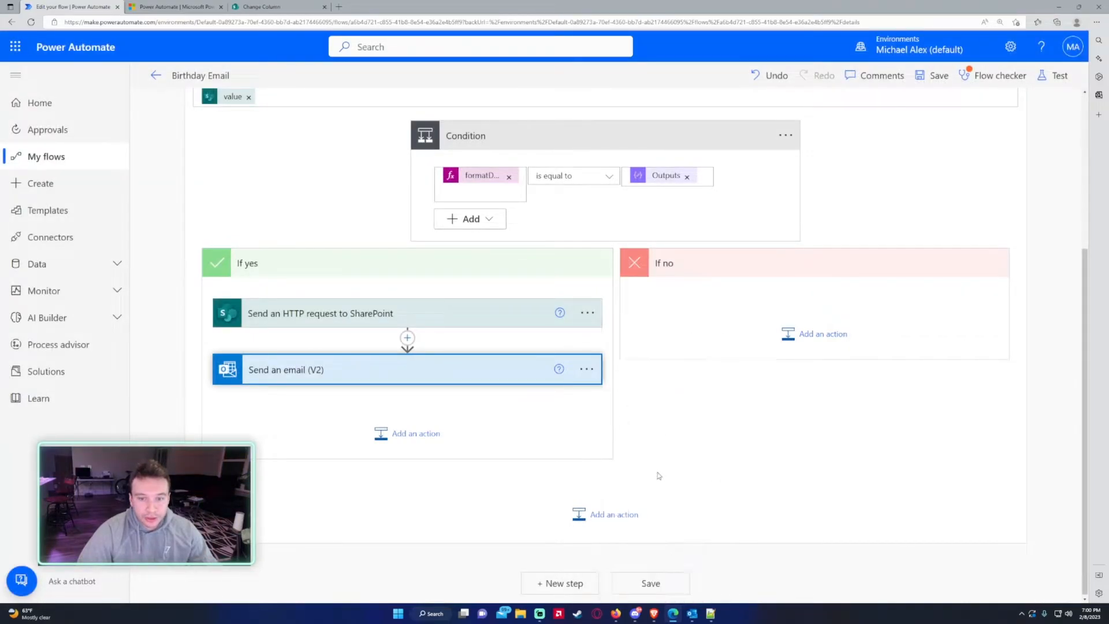
click(472, 398)
- Make Send an email (V2) run after the request has failed and confirm
click(460, 412)
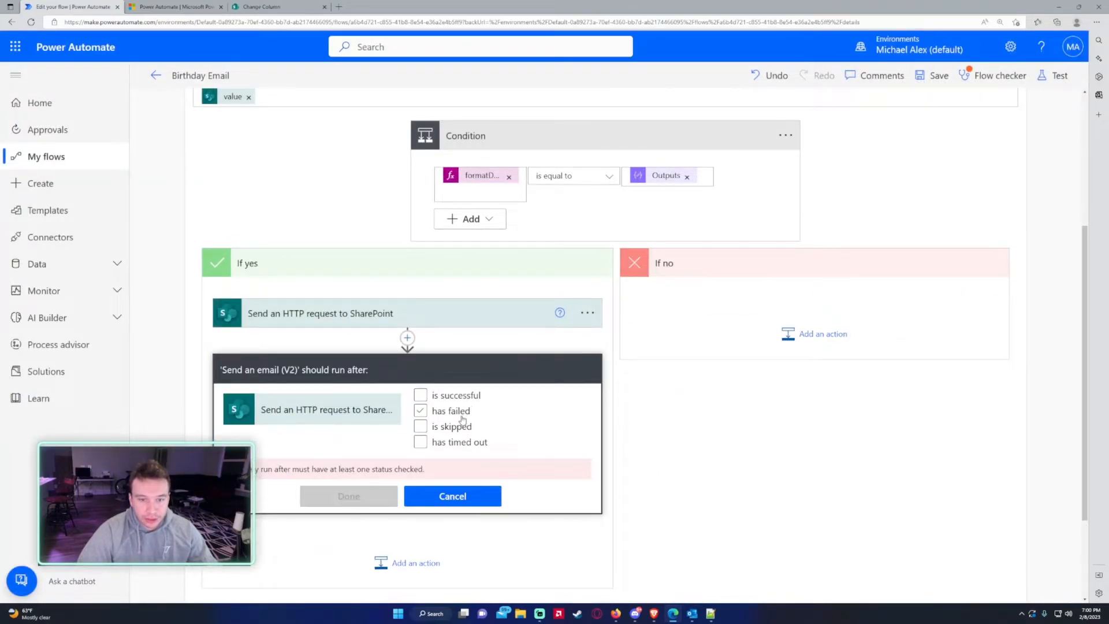
click(374, 492)
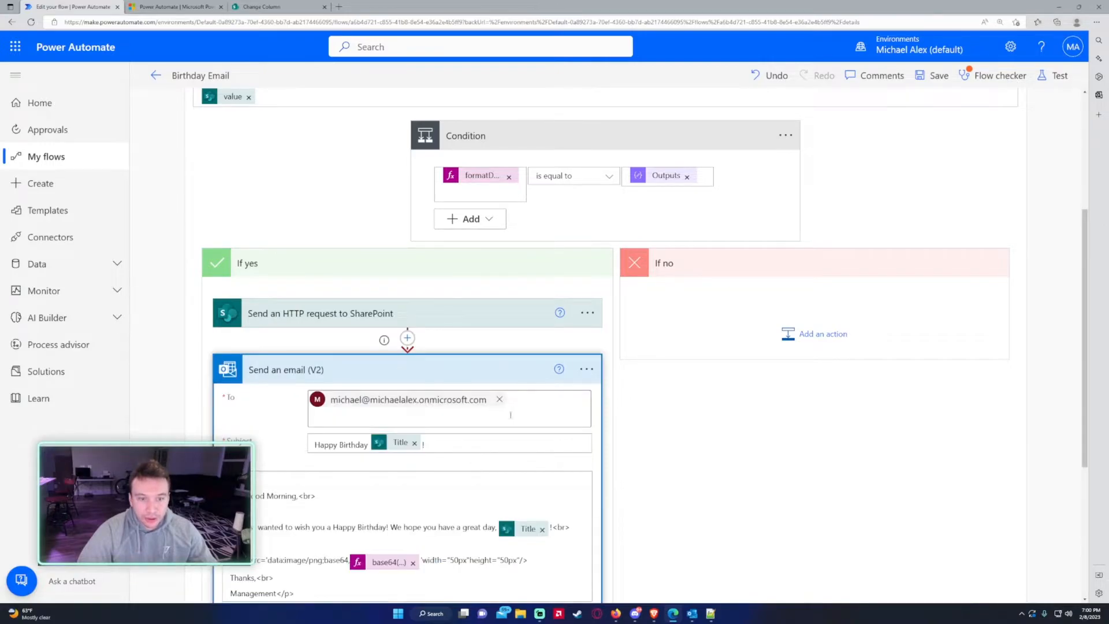
click(458, 372)
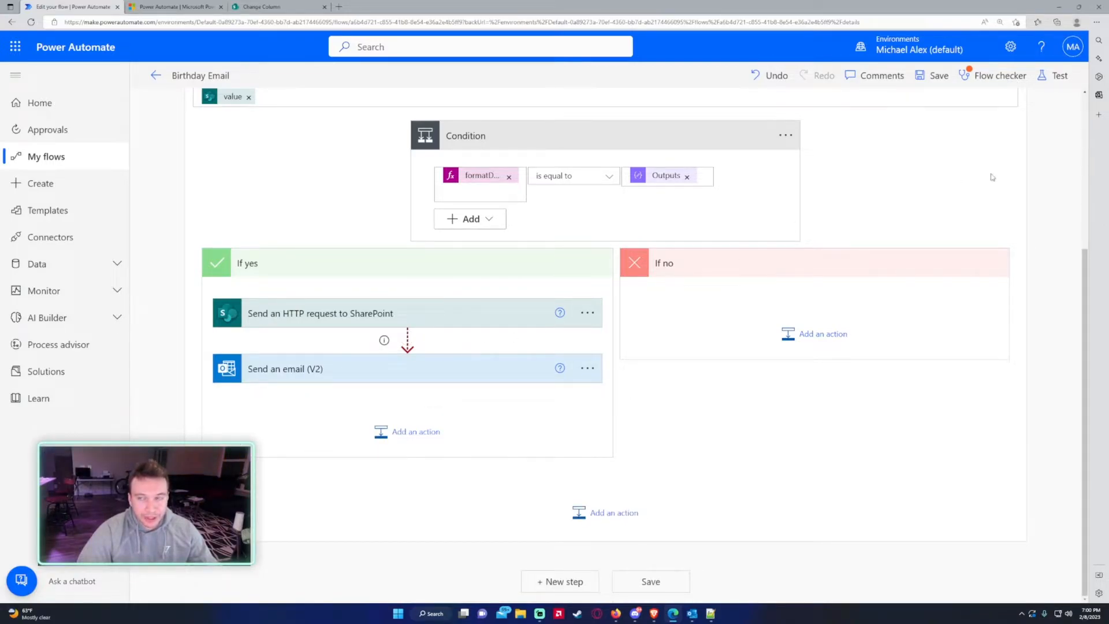
- Test-run the flow manually and select the HTTP request's BirthdayImage JSON body output
click(1055, 75)
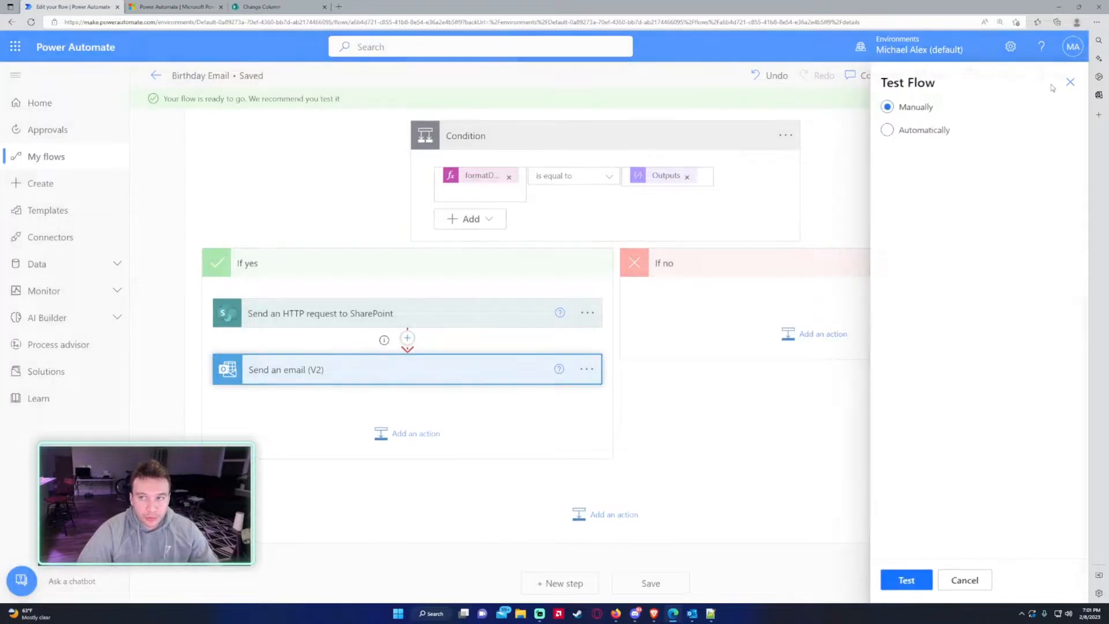
click(908, 582)
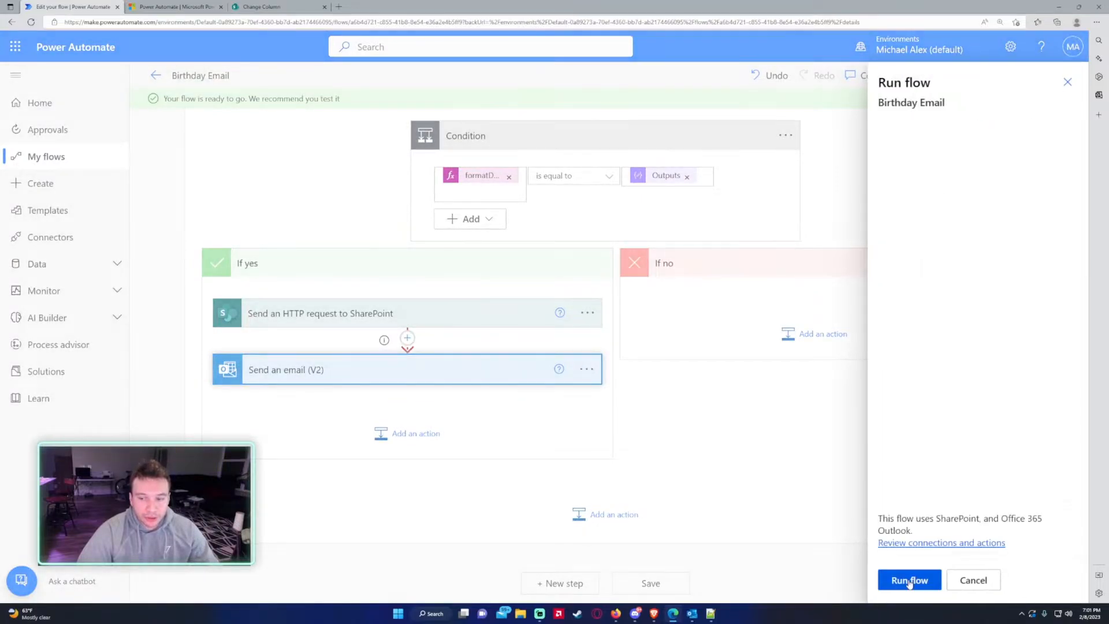
click(910, 581)
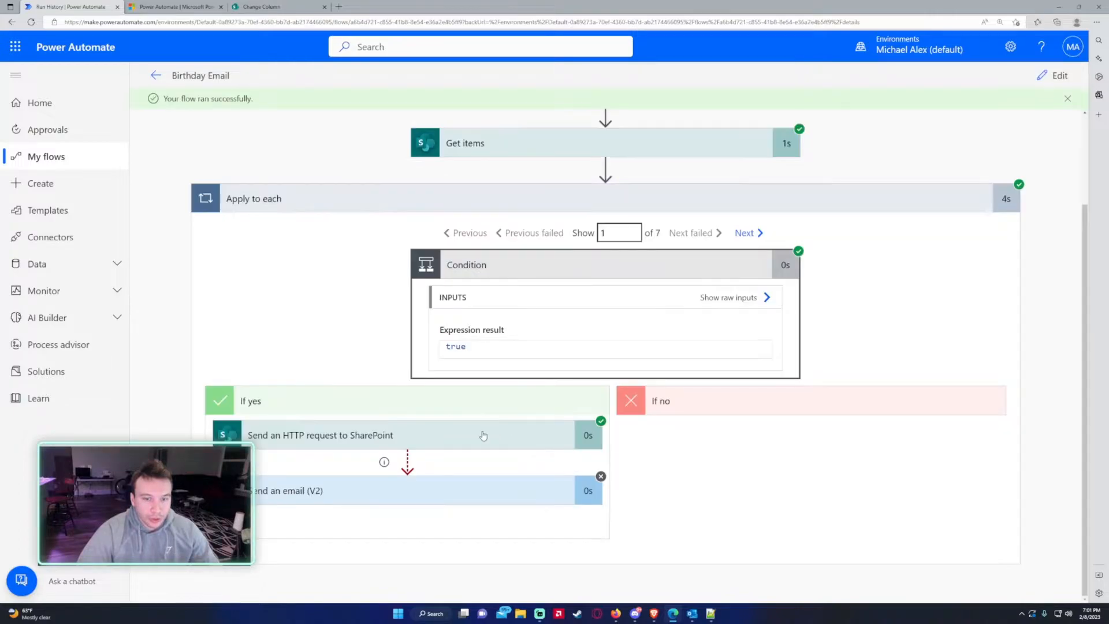
click(432, 436)
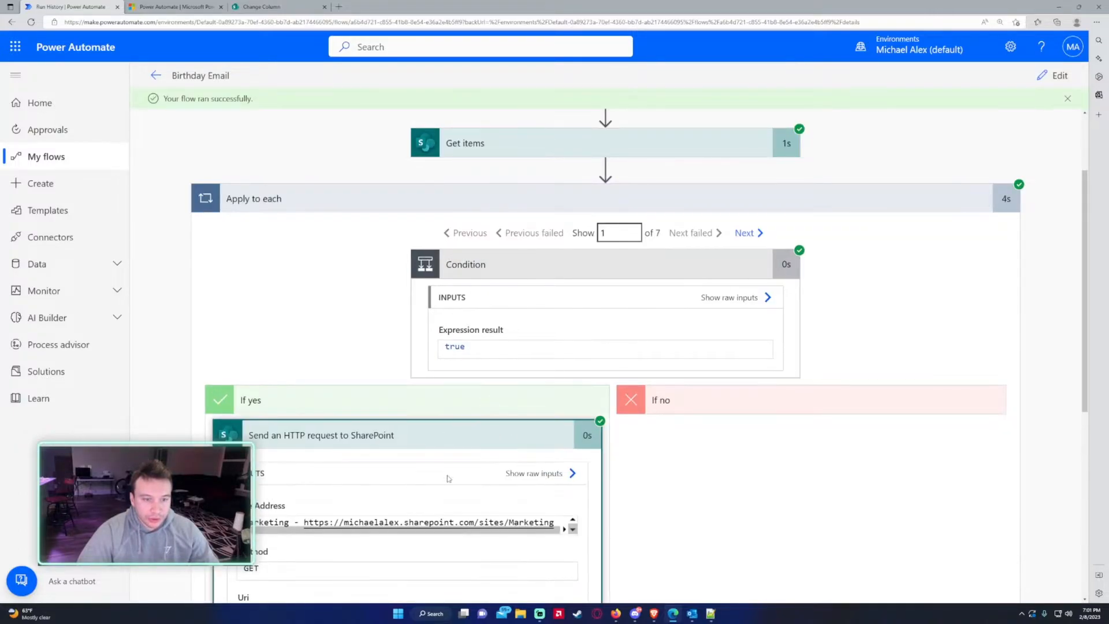
scroll(443, 376, down, 5)
click(443, 377)
key(ctrl+a)
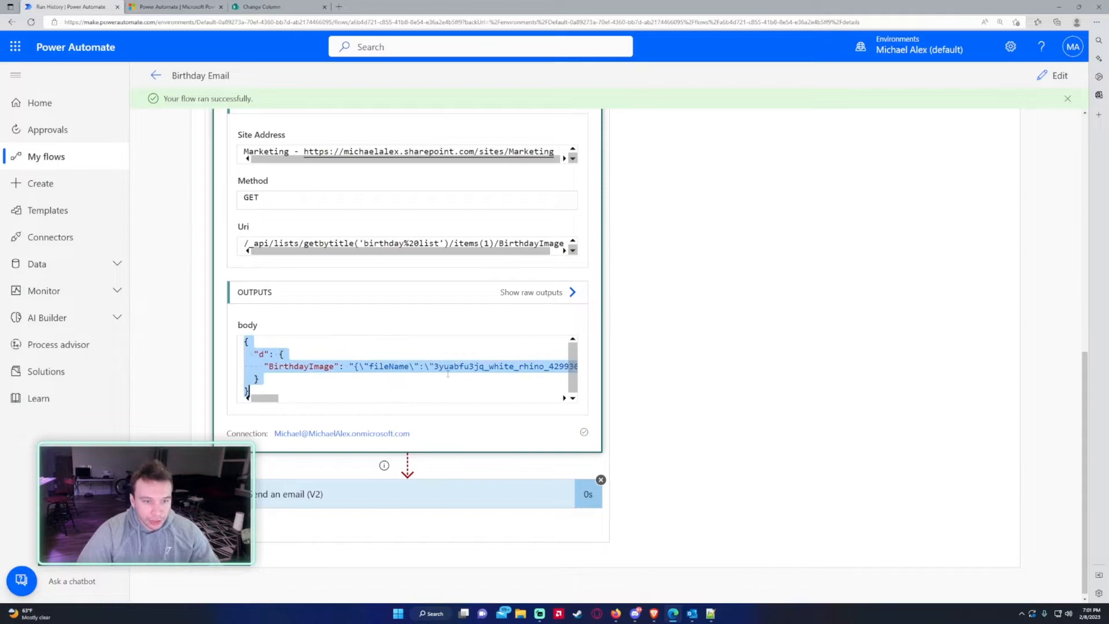
mouse_move(266, 398)
mouse_down()
mouse_move(285, 402)
mouse_move(268, 400)
mouse_up()
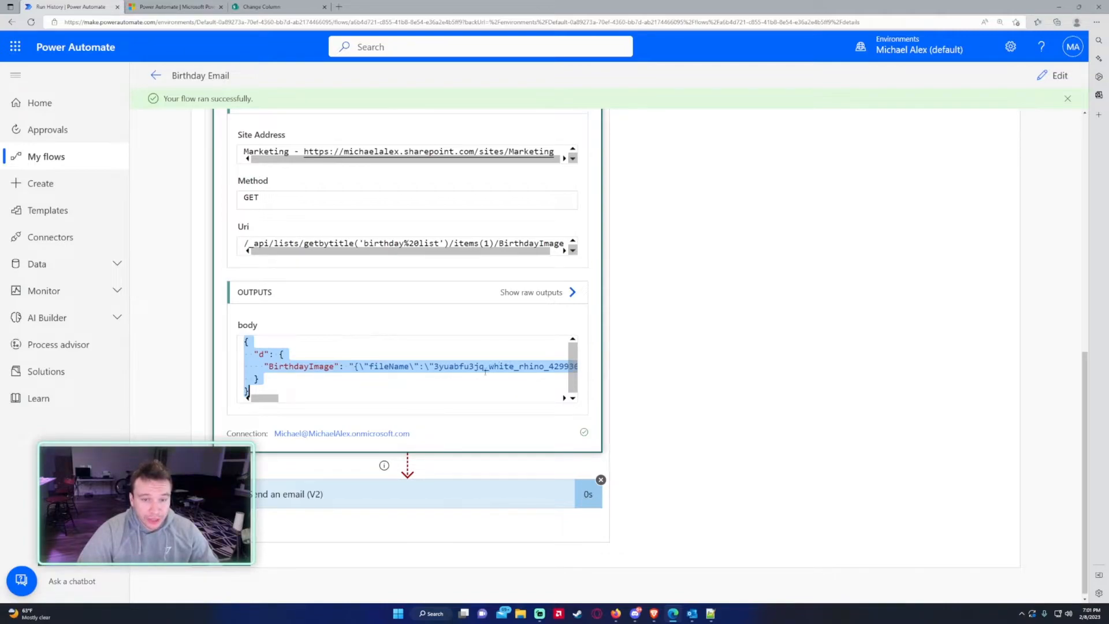
drag(272, 398, 280, 398)
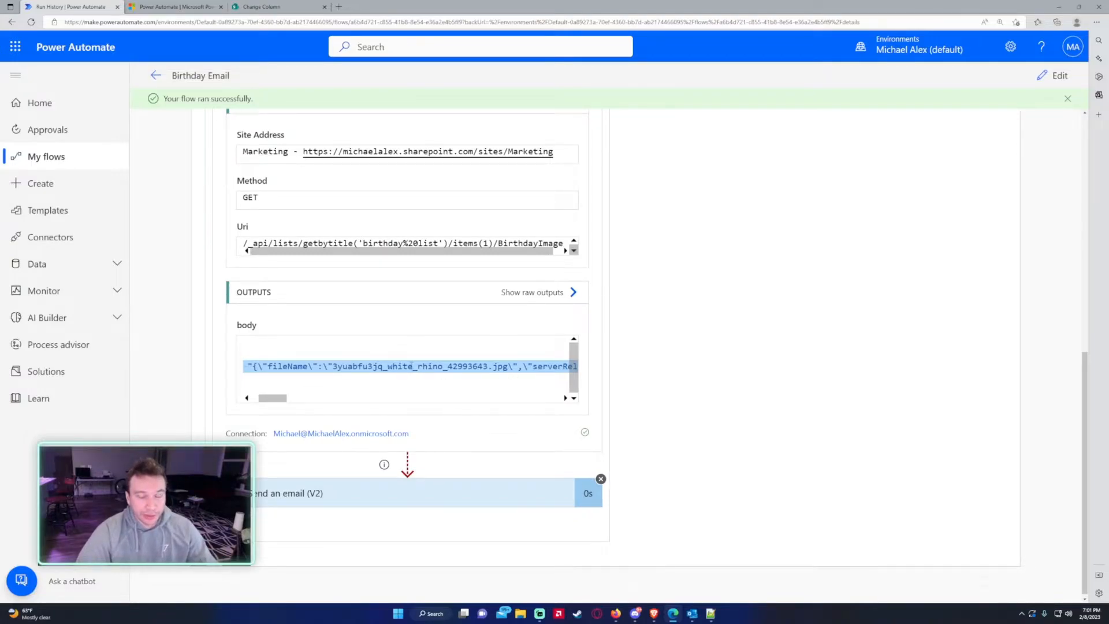
- Add a Parse JSON step on the HTTP body with a schema generated from the pasted sample
click(1056, 76)
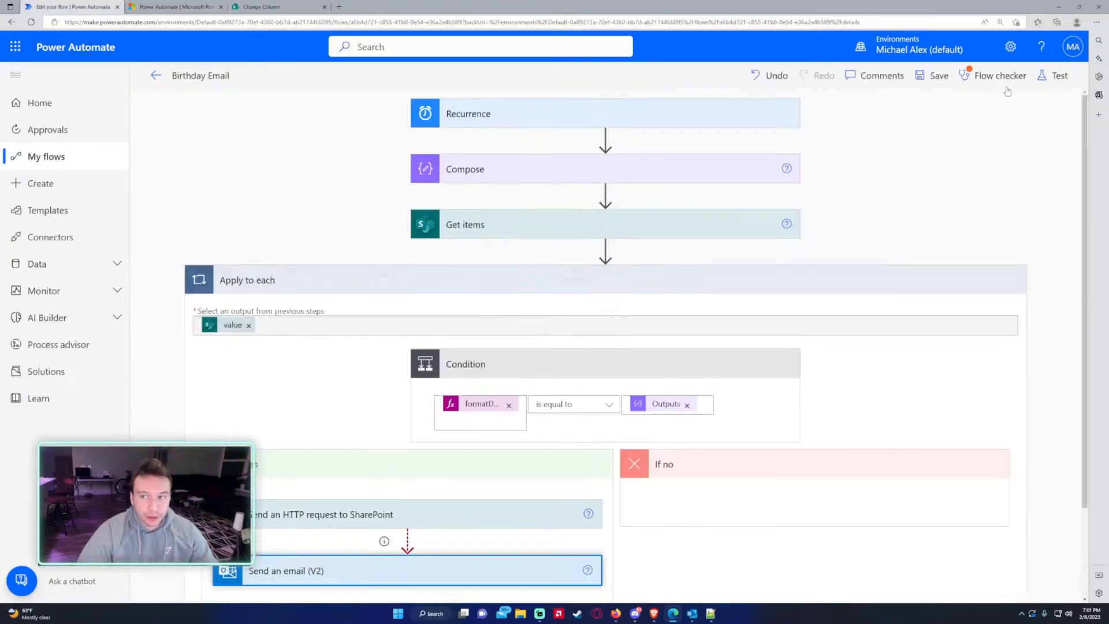
scroll(407, 519, down, 4)
click(407, 336)
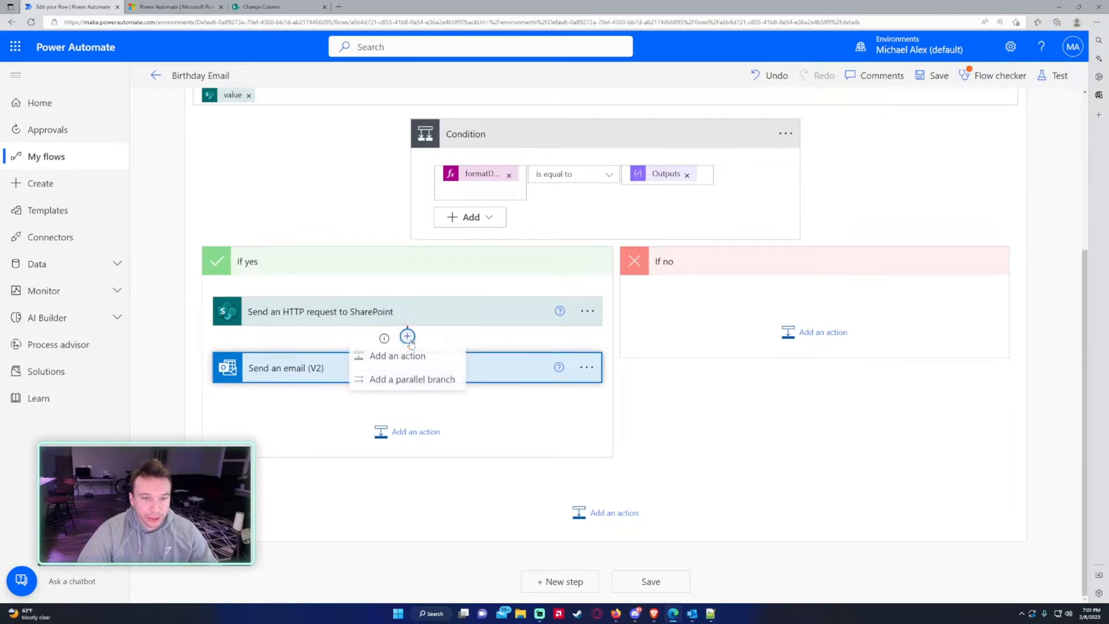
click(398, 356)
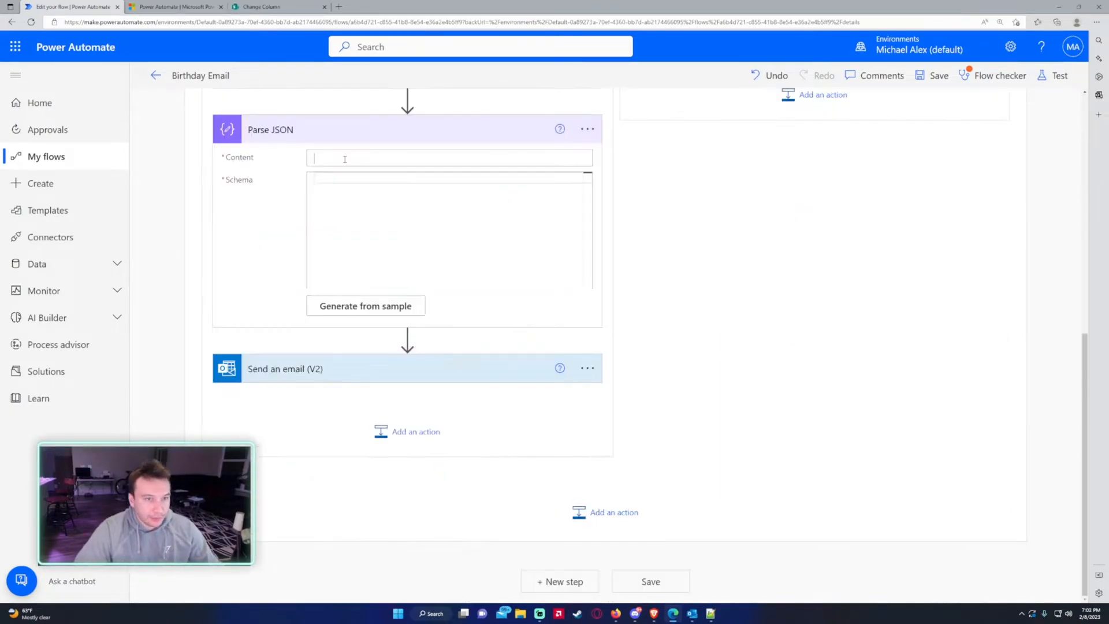
click(449, 158)
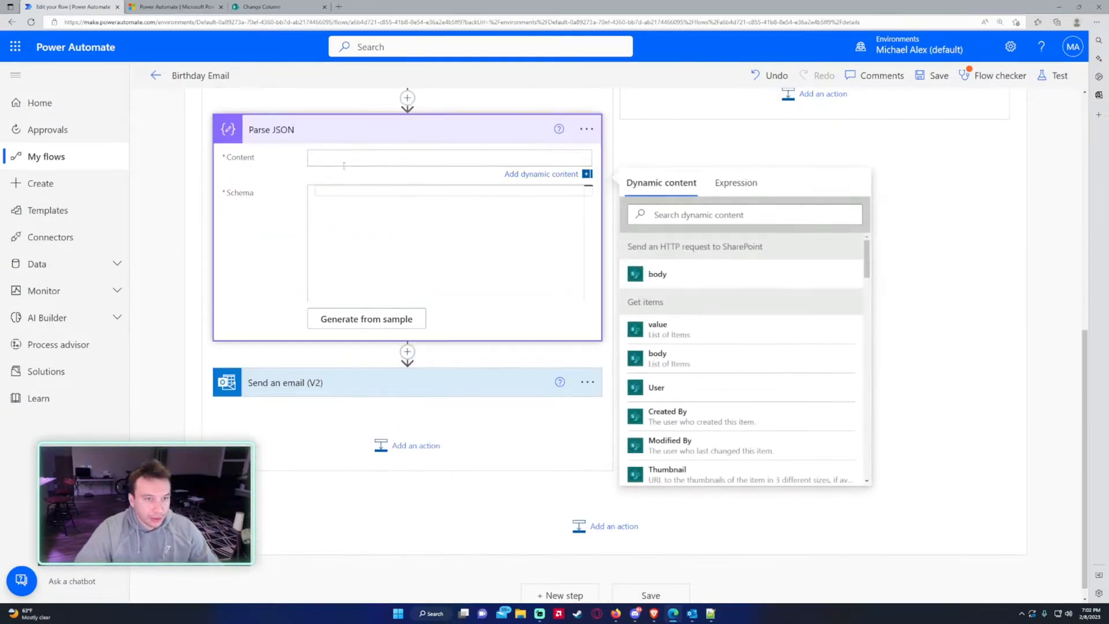
click(698, 274)
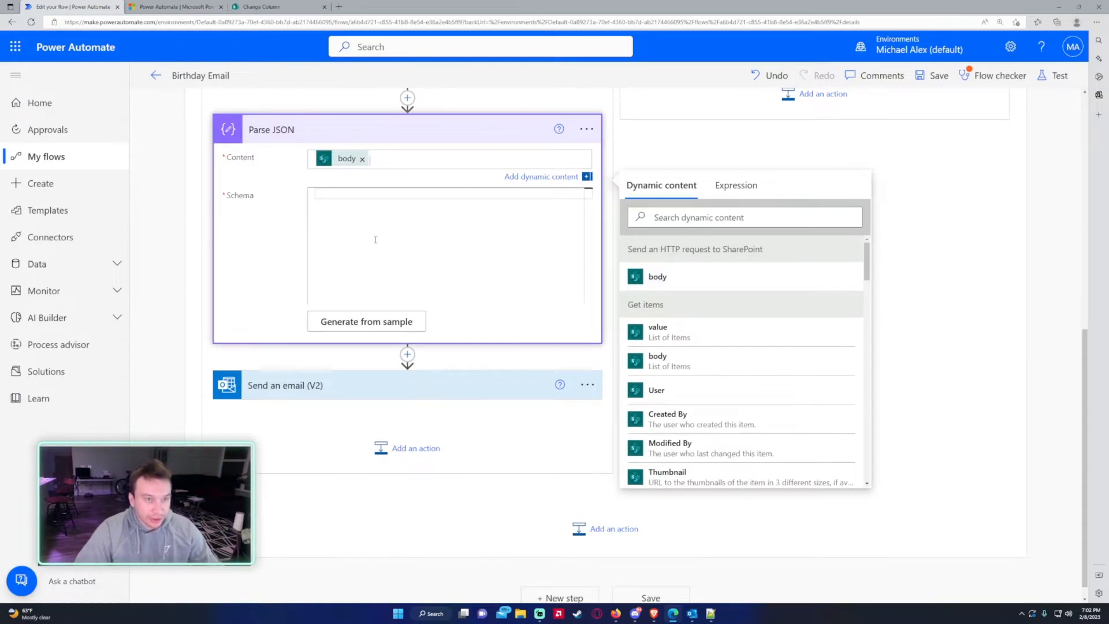
click(381, 320)
key(ctrl+v)
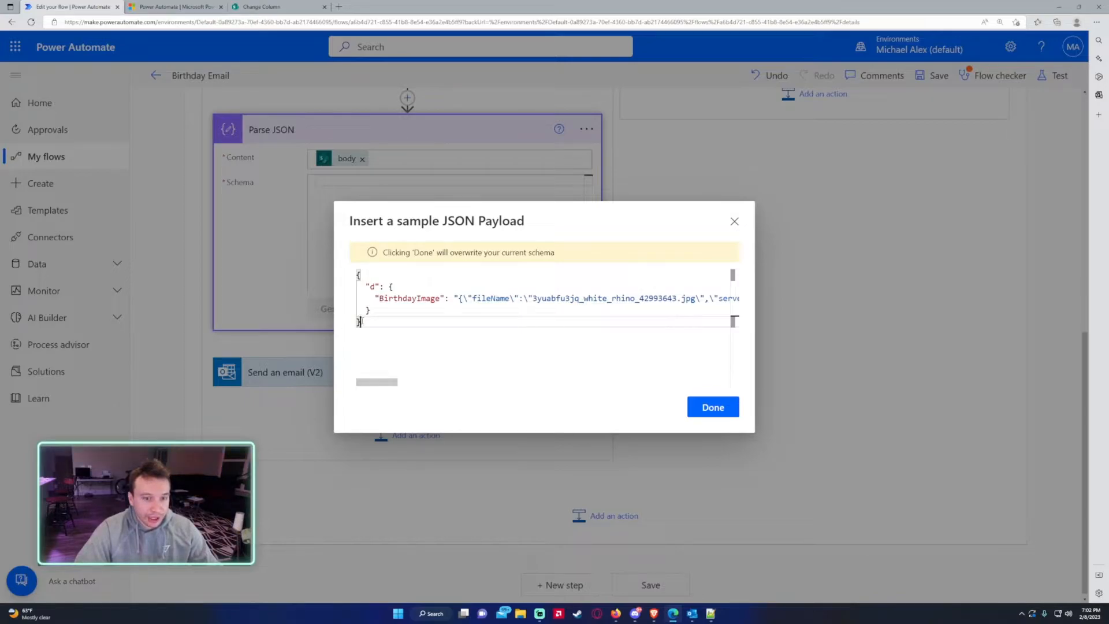
click(712, 406)
- Insert a new action below Parse JSON, searching 'co' for Compose
click(408, 500)
click(393, 514)
text(co)
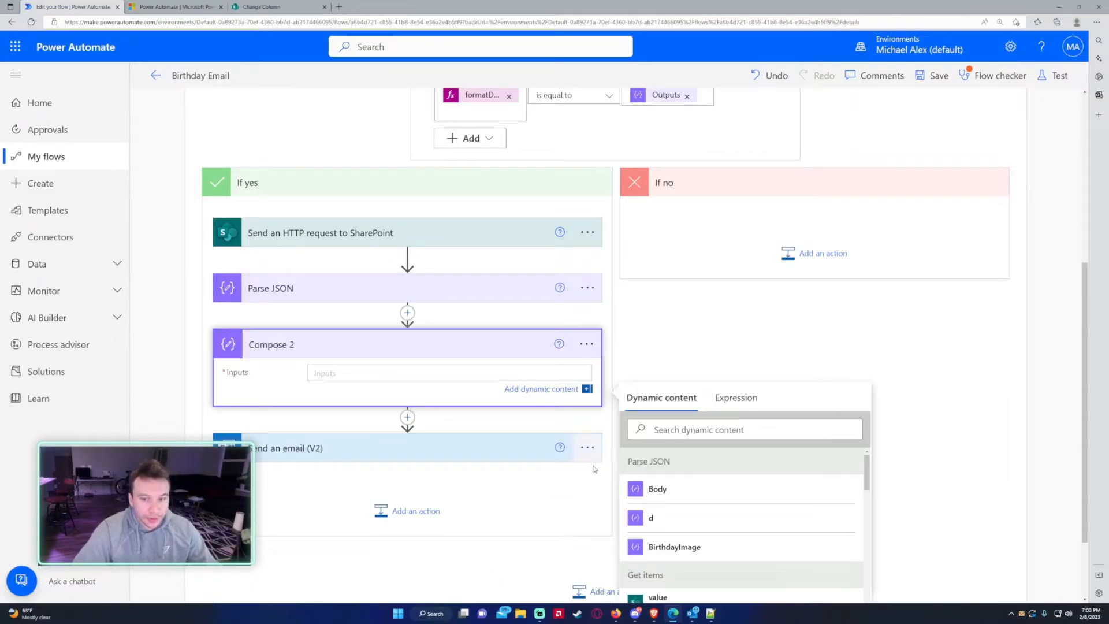
- Feed BirthdayImage into Compose 2 and save the flow
click(695, 554)
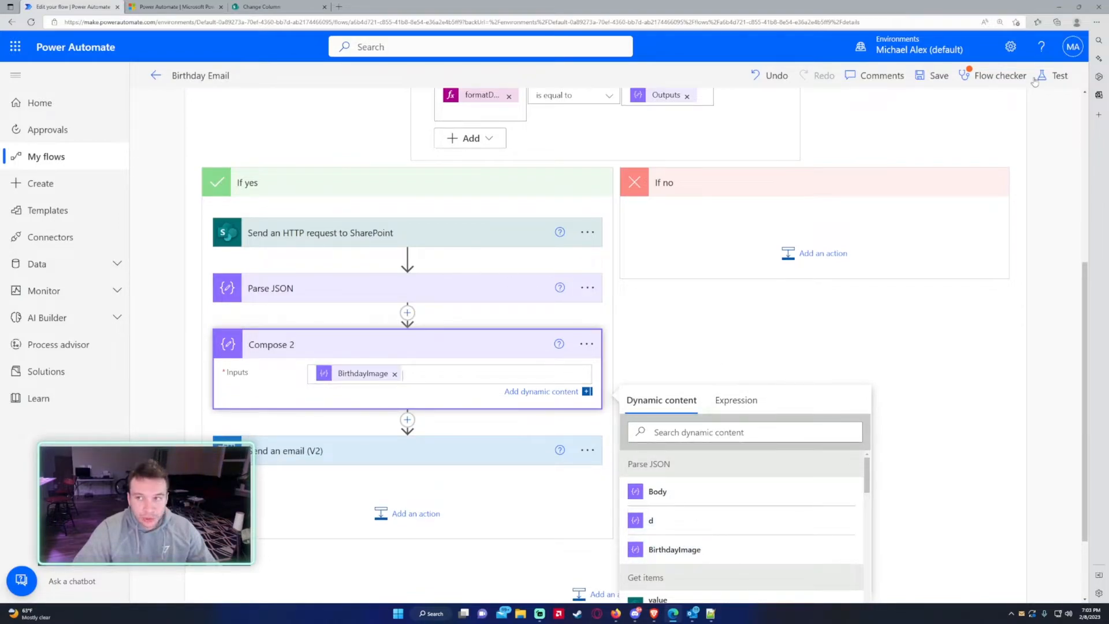
click(1045, 78)
click(942, 78)
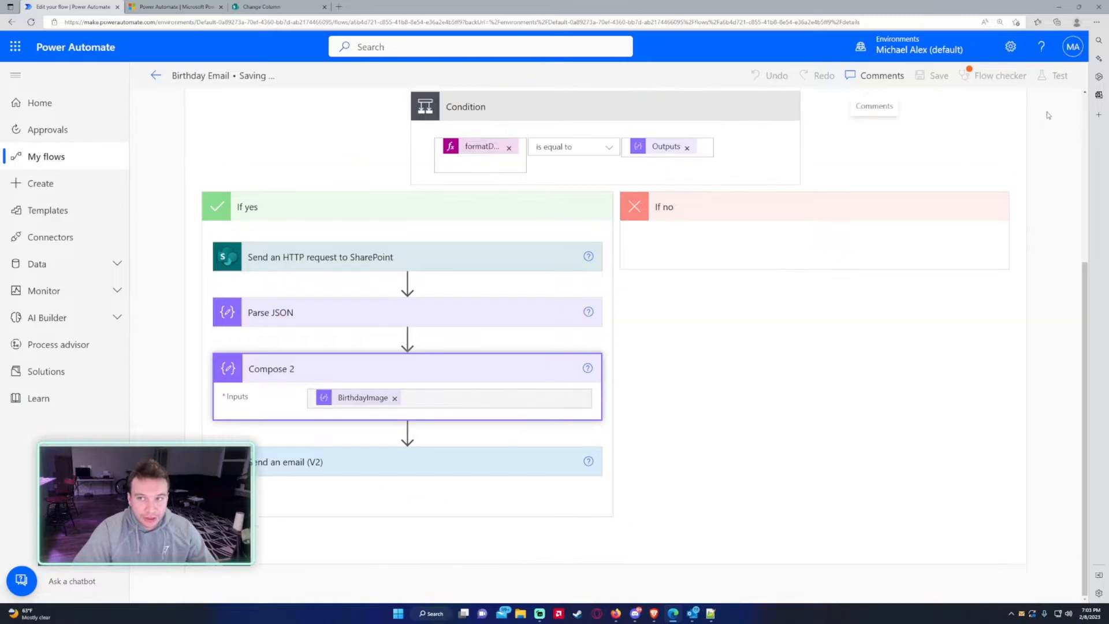
- Test-run the flow and select Compose 2's fileName JSON output before resuming editing
click(1060, 79)
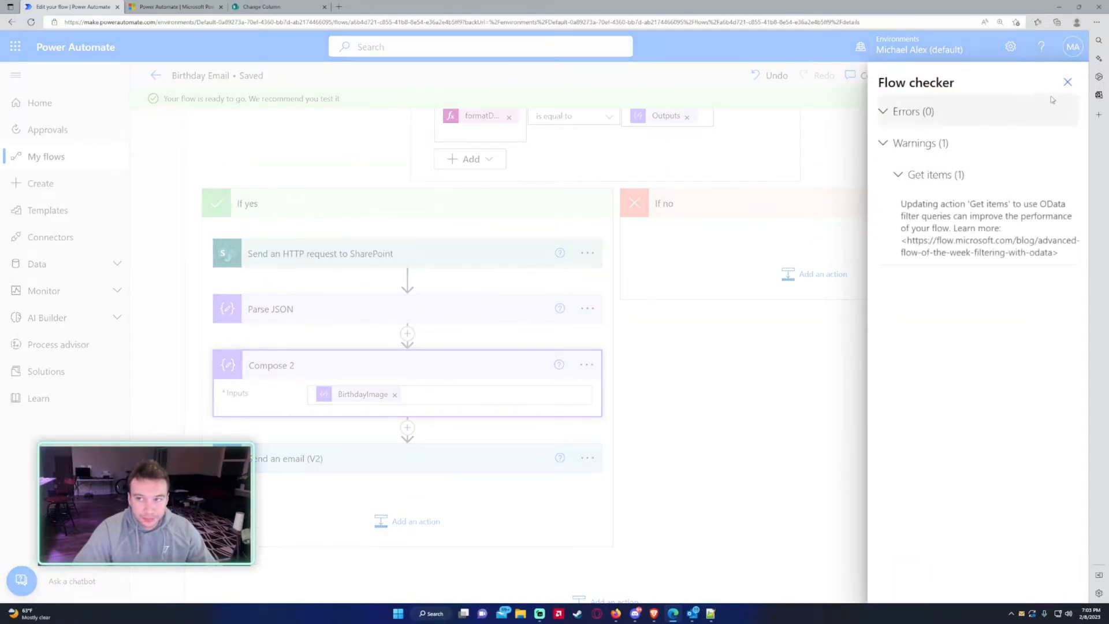
click(889, 580)
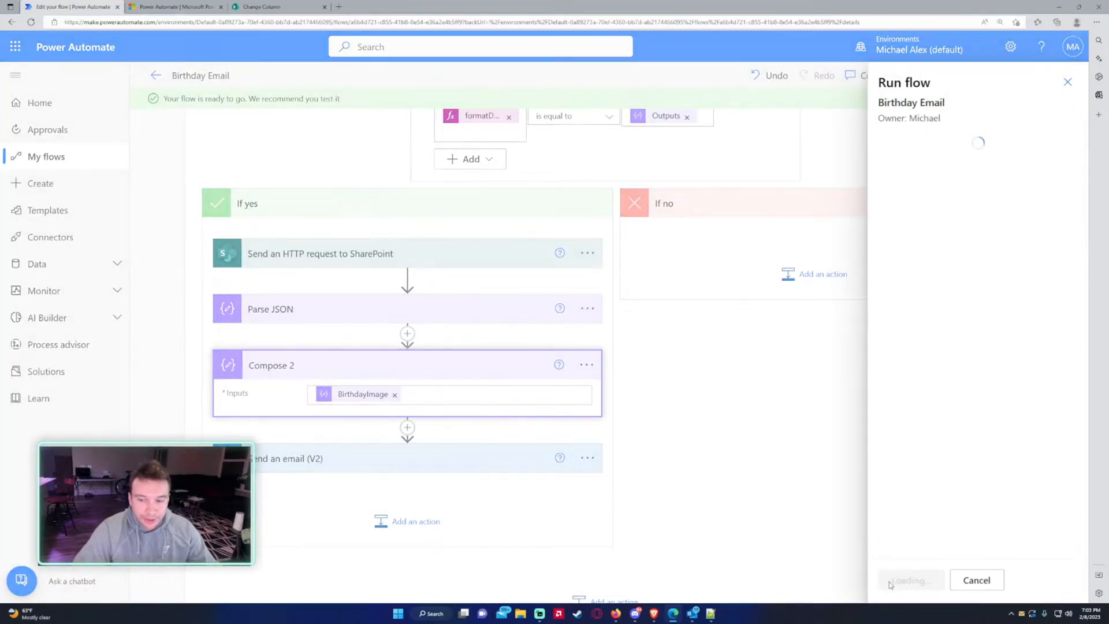
click(891, 580)
click(323, 433)
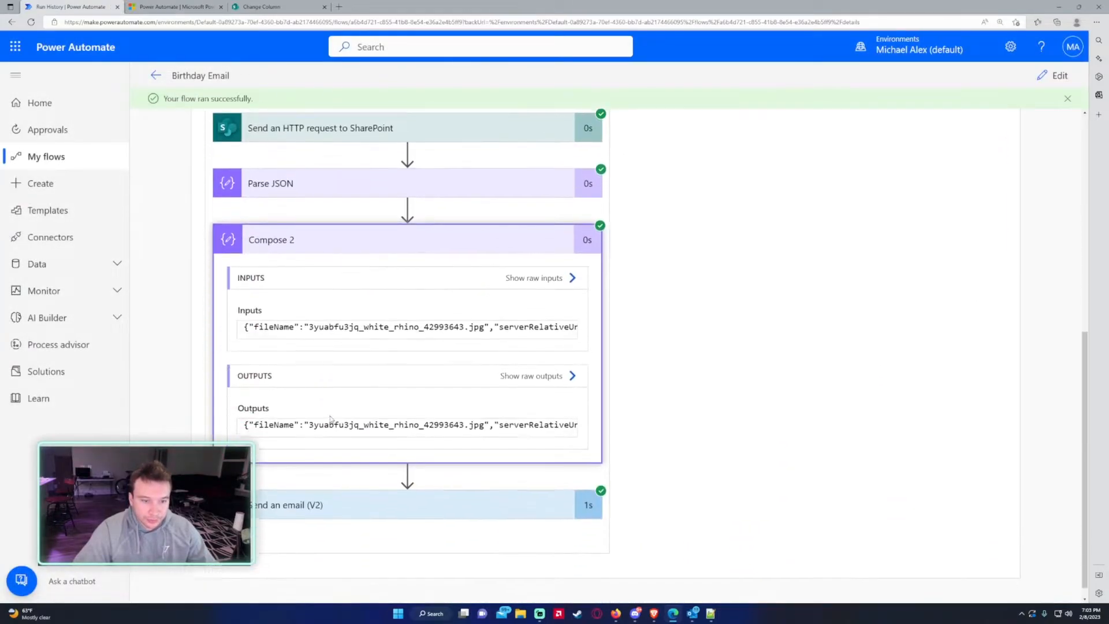
triple_click(353, 411)
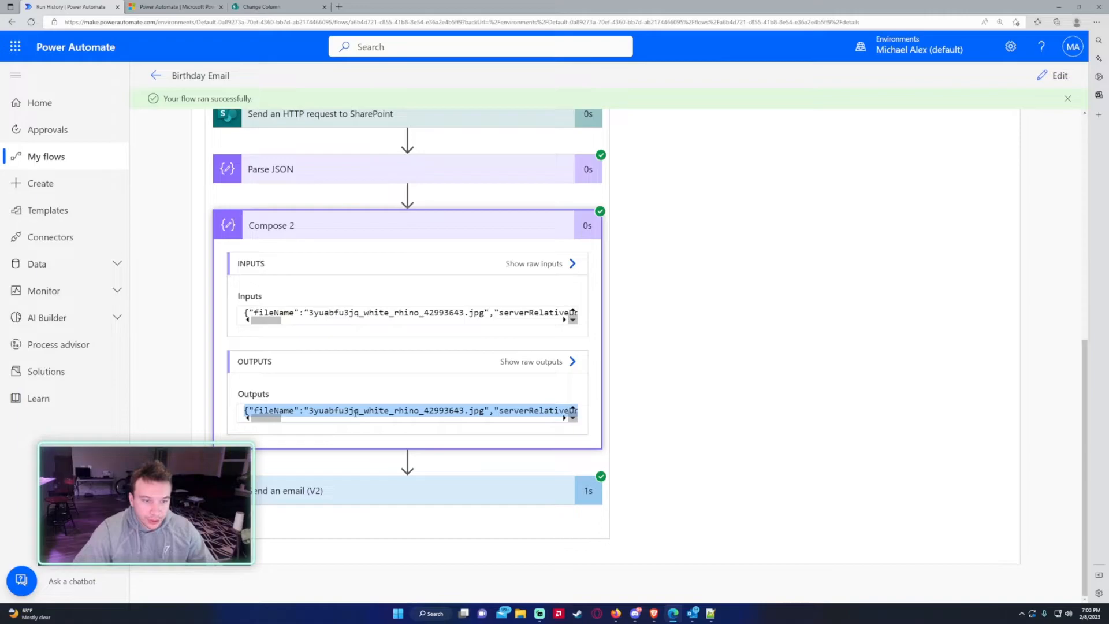
click(1054, 75)
scroll(342, 307, down, 4)
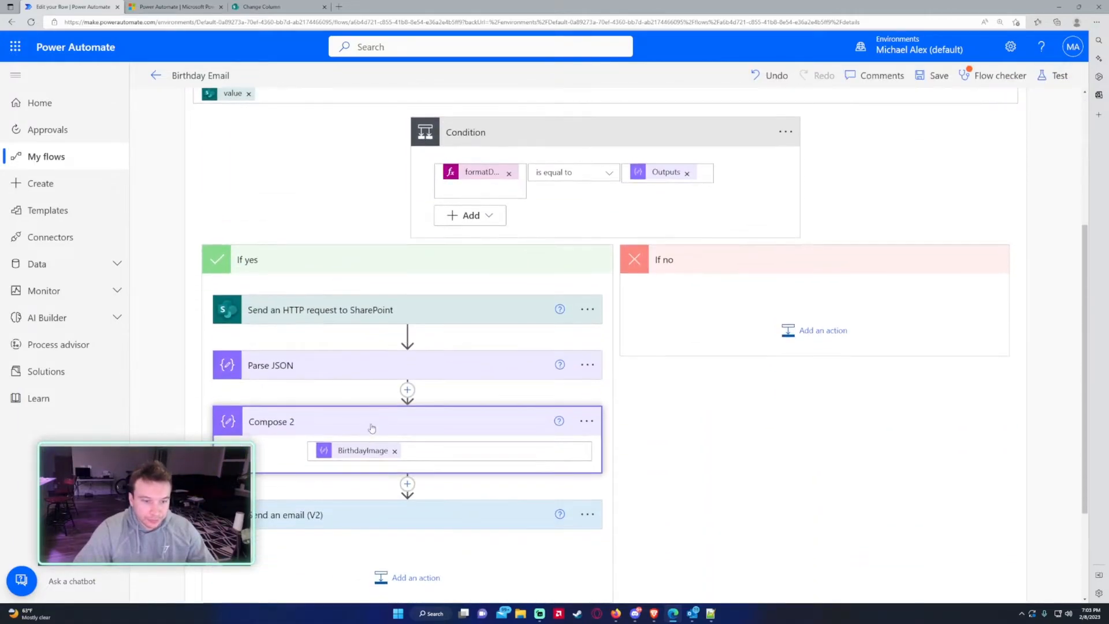
- Delete the Compose 2 step
click(588, 421)
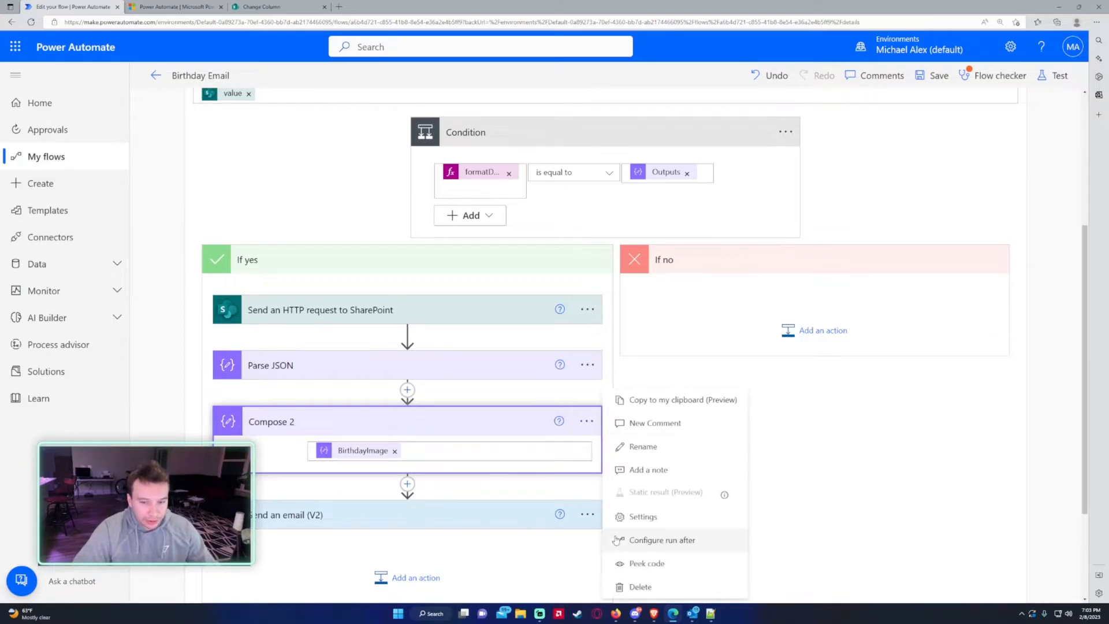
click(634, 588)
click(553, 347)
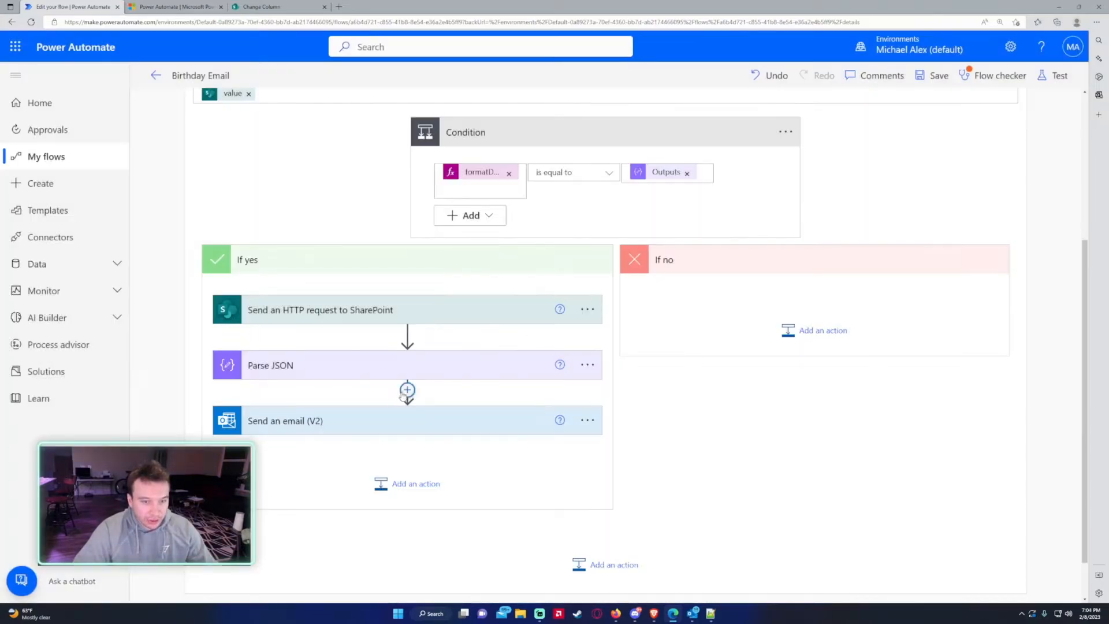
- Add Parse JSON 2 on BirthdayImage with a schema generated from the pasted sample
click(411, 411)
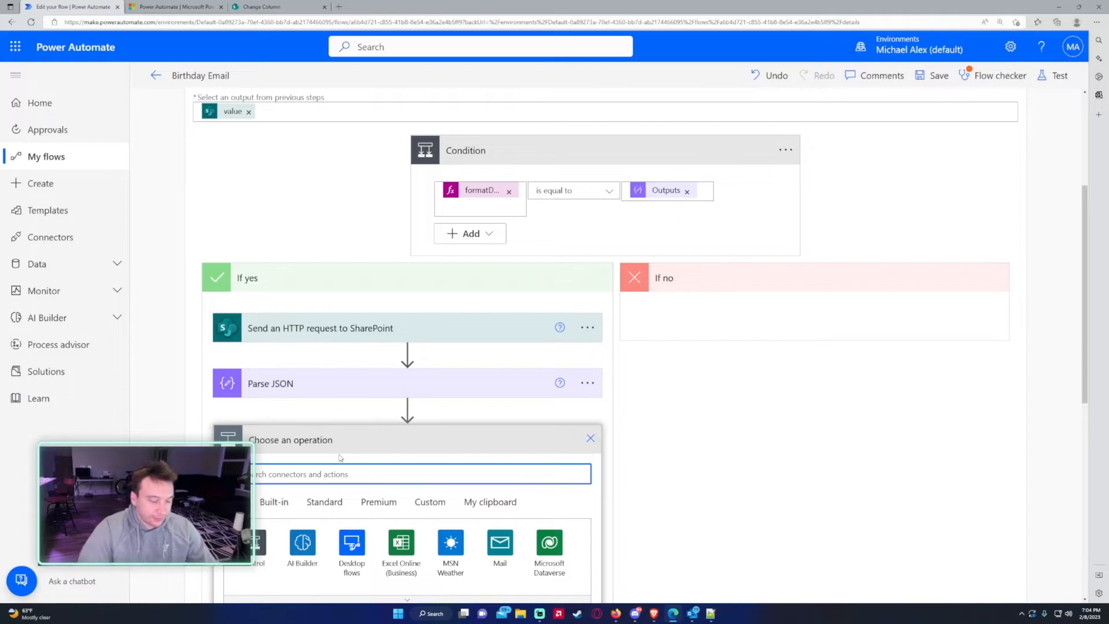
text(parse json)
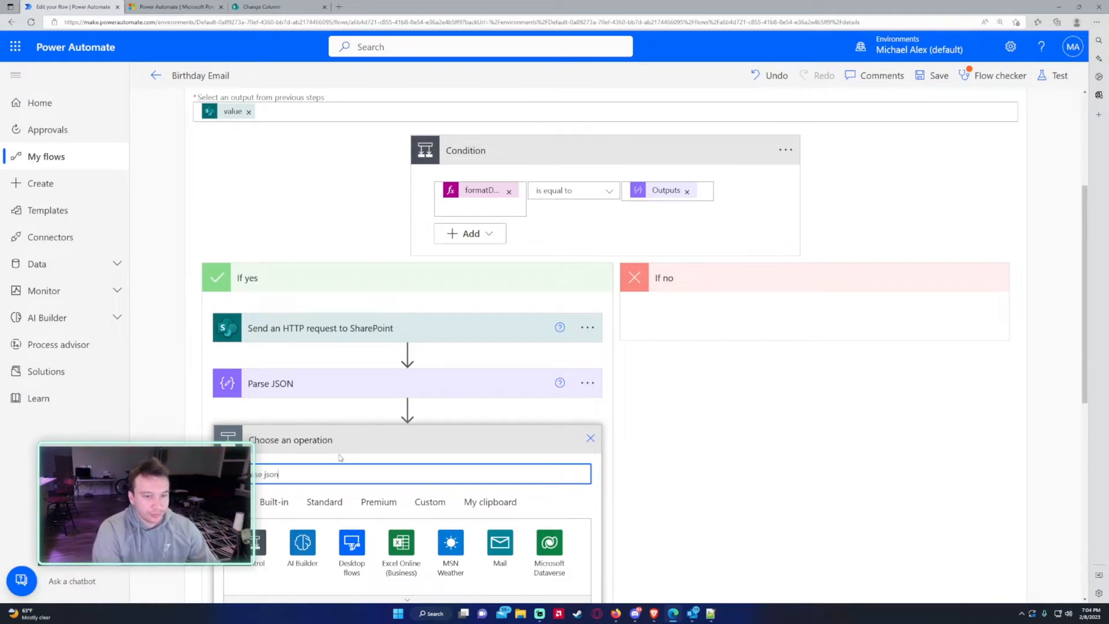
scroll(345, 456, down, 3)
click(291, 499)
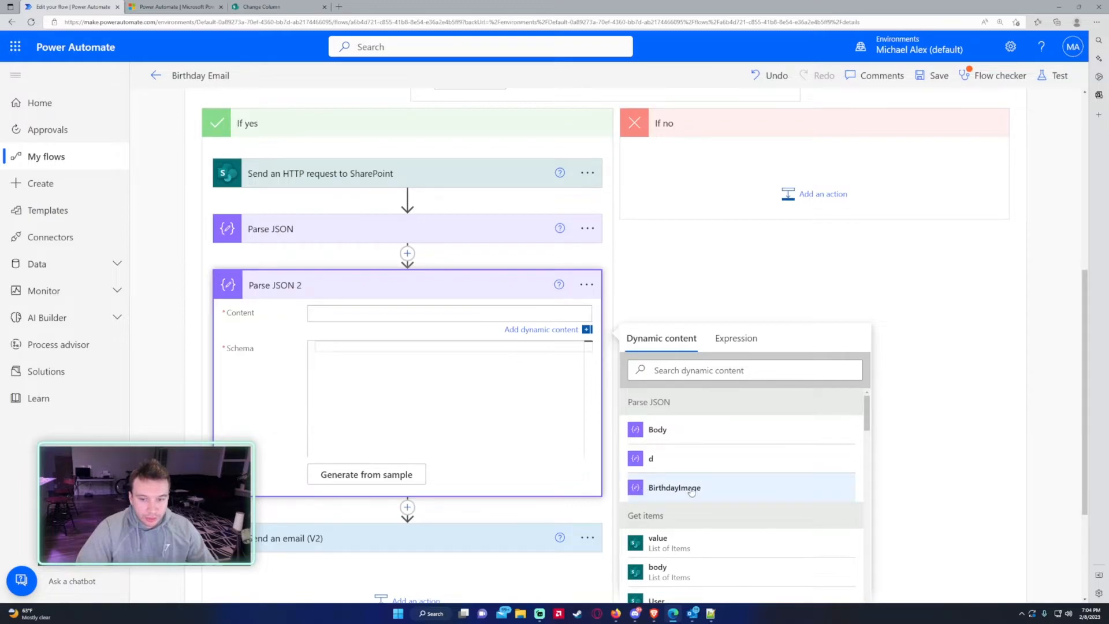
click(691, 491)
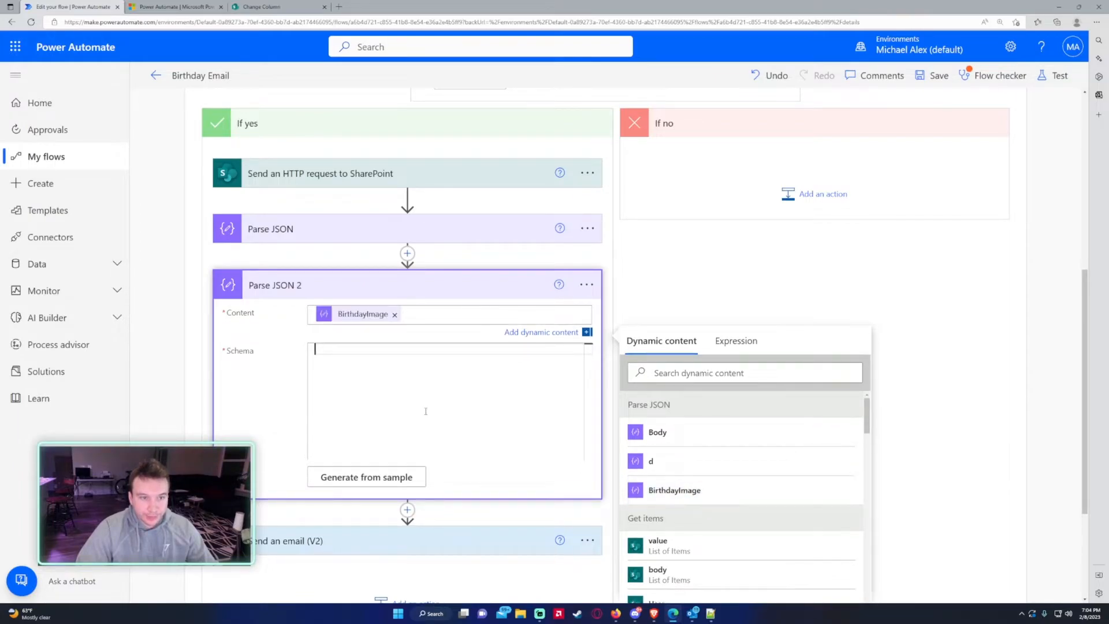
click(369, 464)
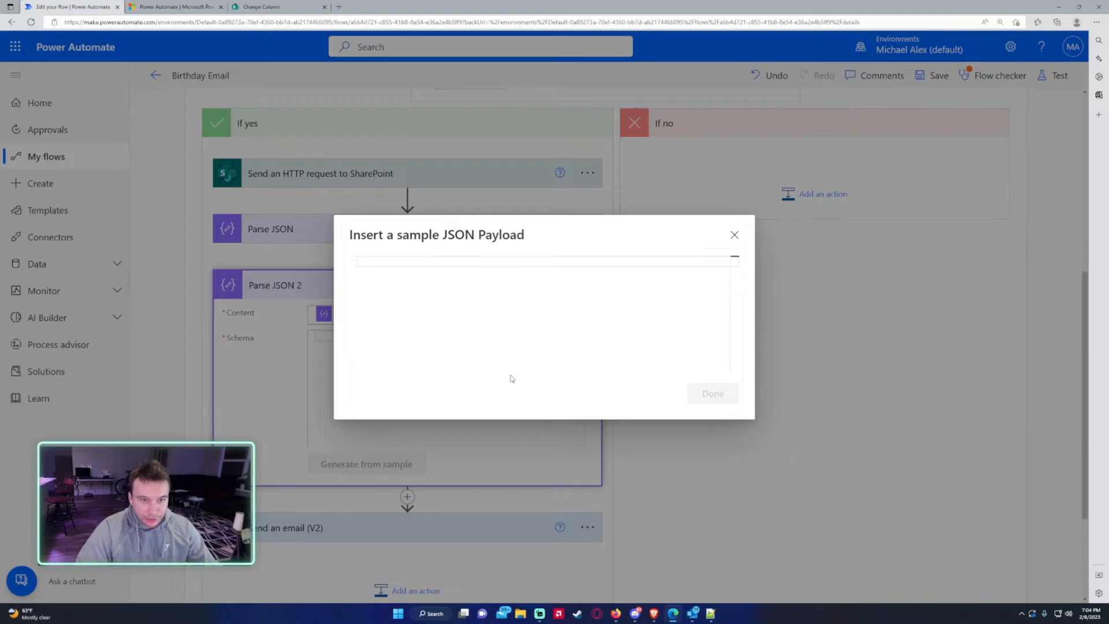
key(ctrl+v)
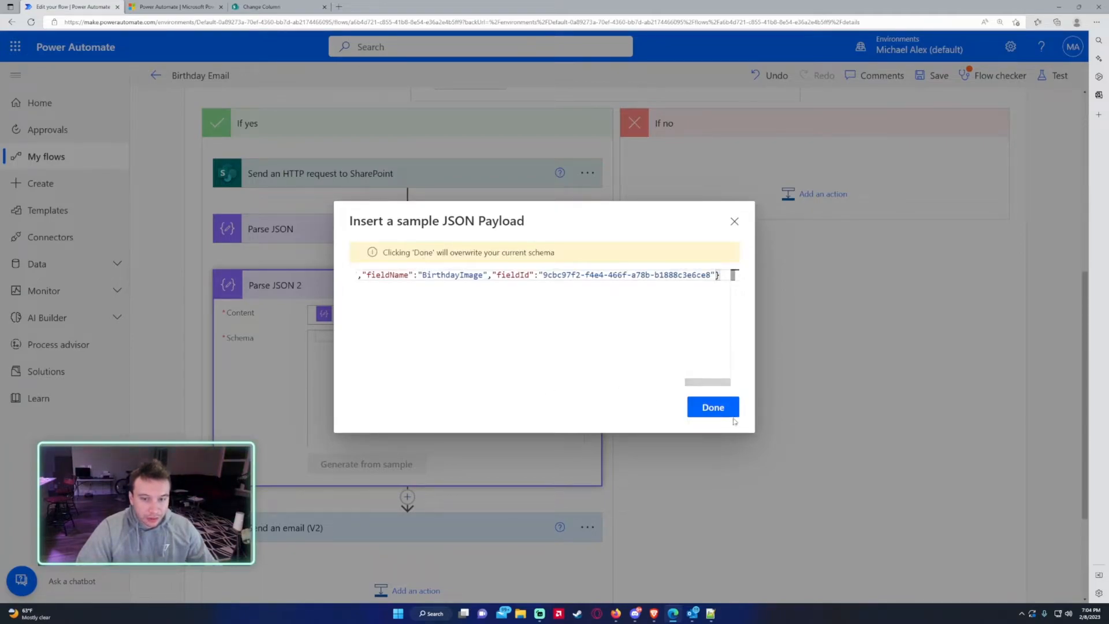
click(713, 407)
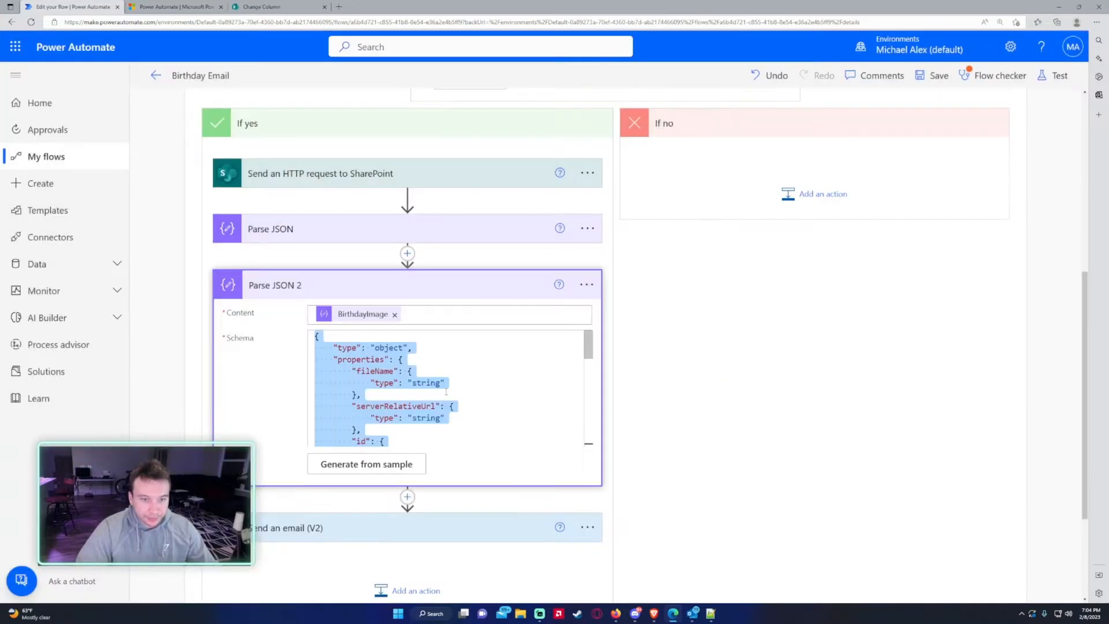
- Start adding a new action below Parse JSON 2
scroll(497, 383, down, 5)
click(497, 383)
scroll(497, 383, down, 5)
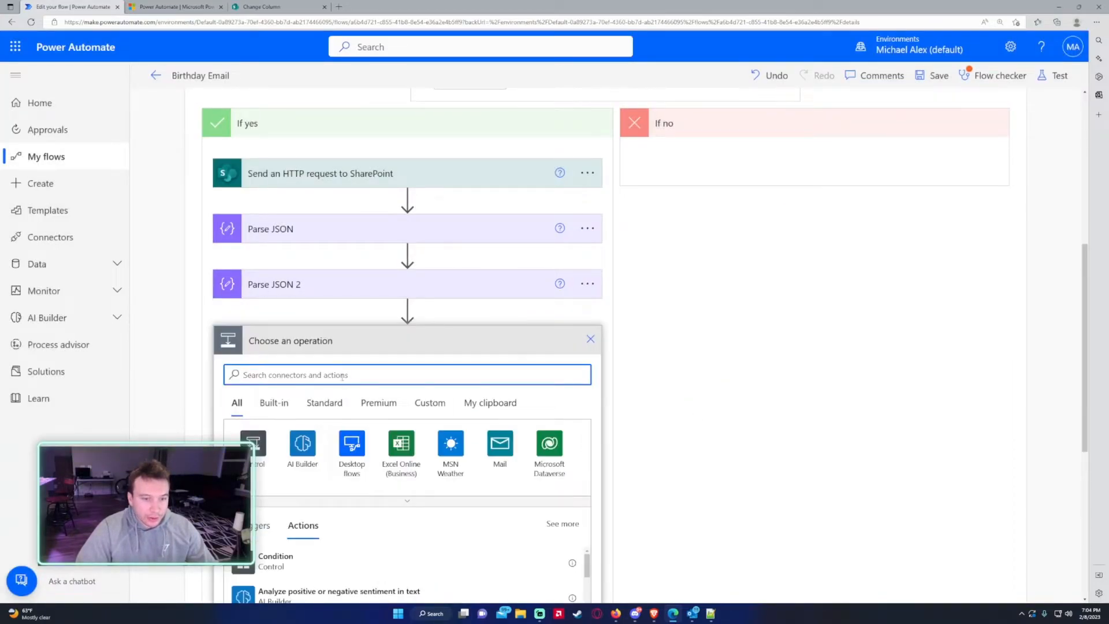
- Add SharePoint's Get file content action with Marketing as the site address
text(get )
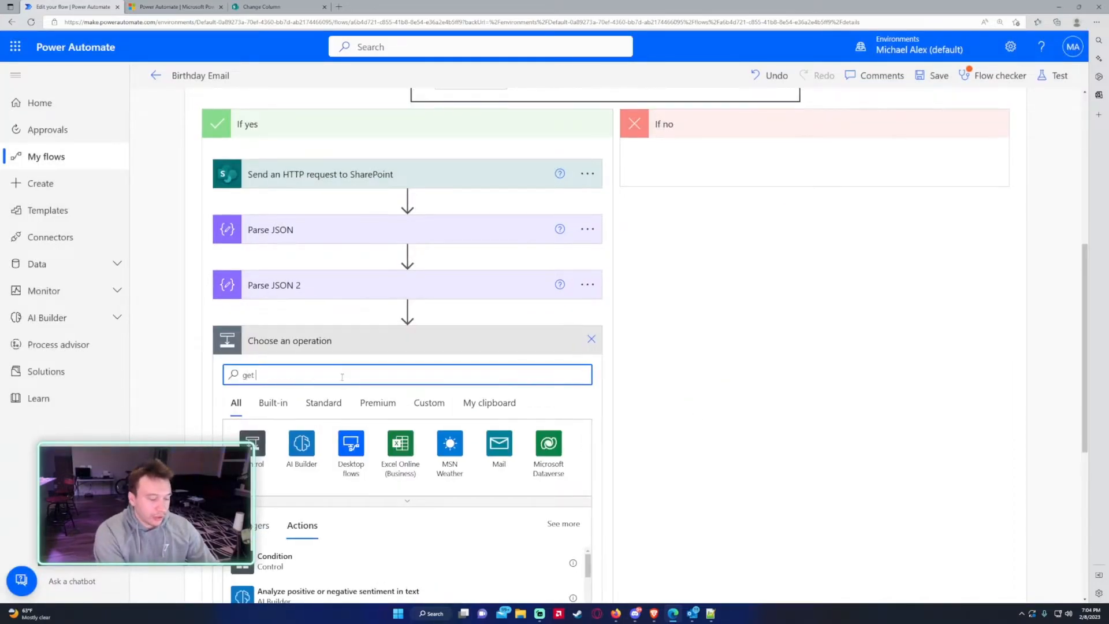
text(file content)
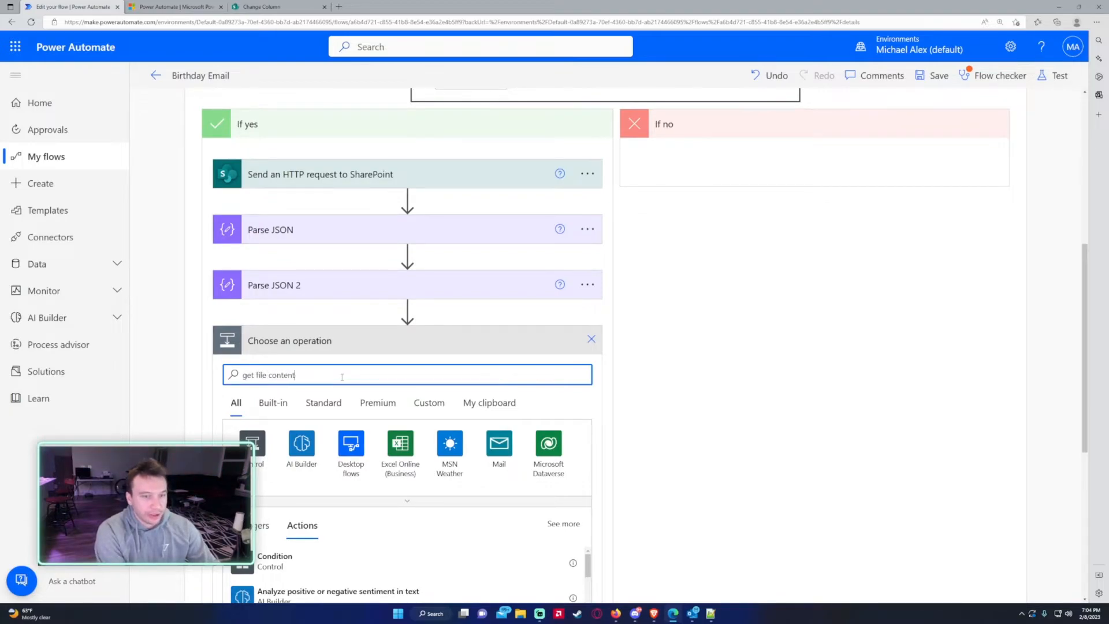
scroll(327, 396, down, 2)
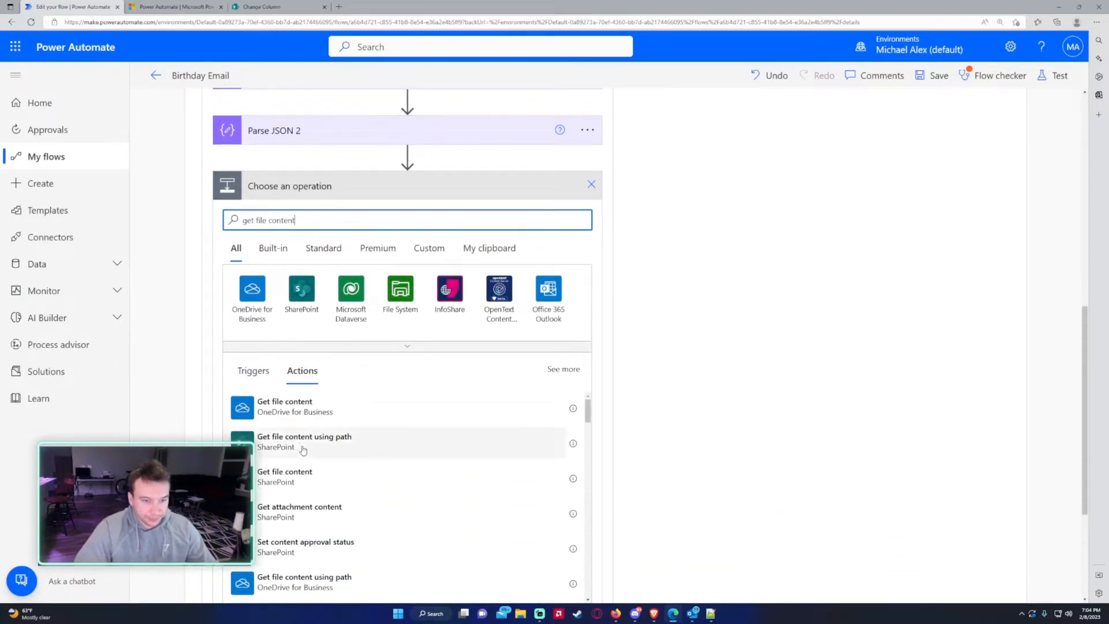
click(314, 477)
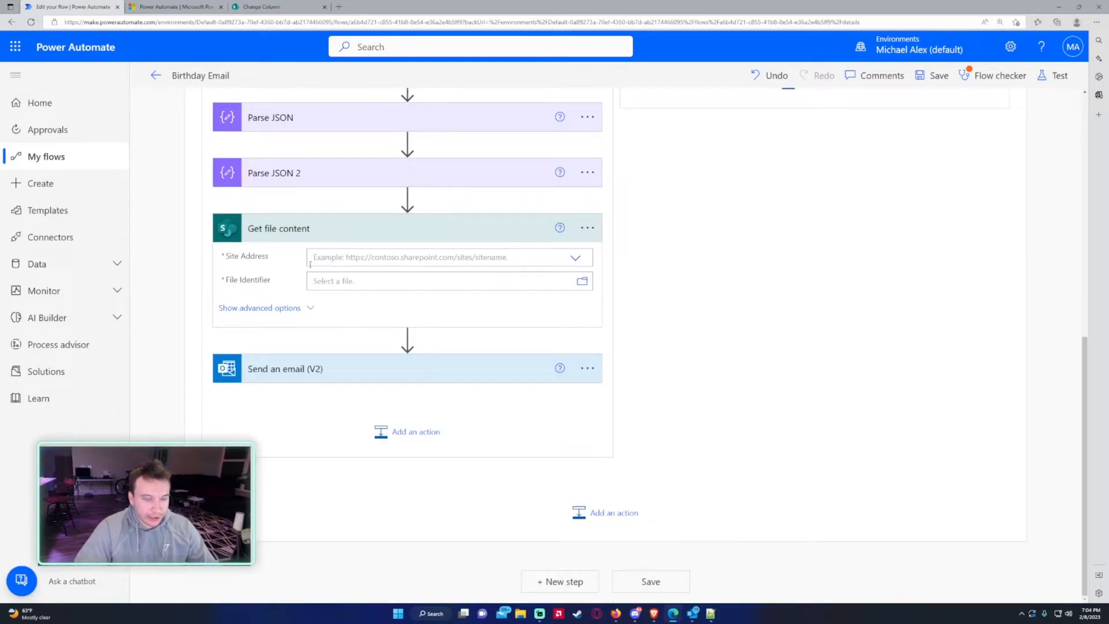
click(328, 256)
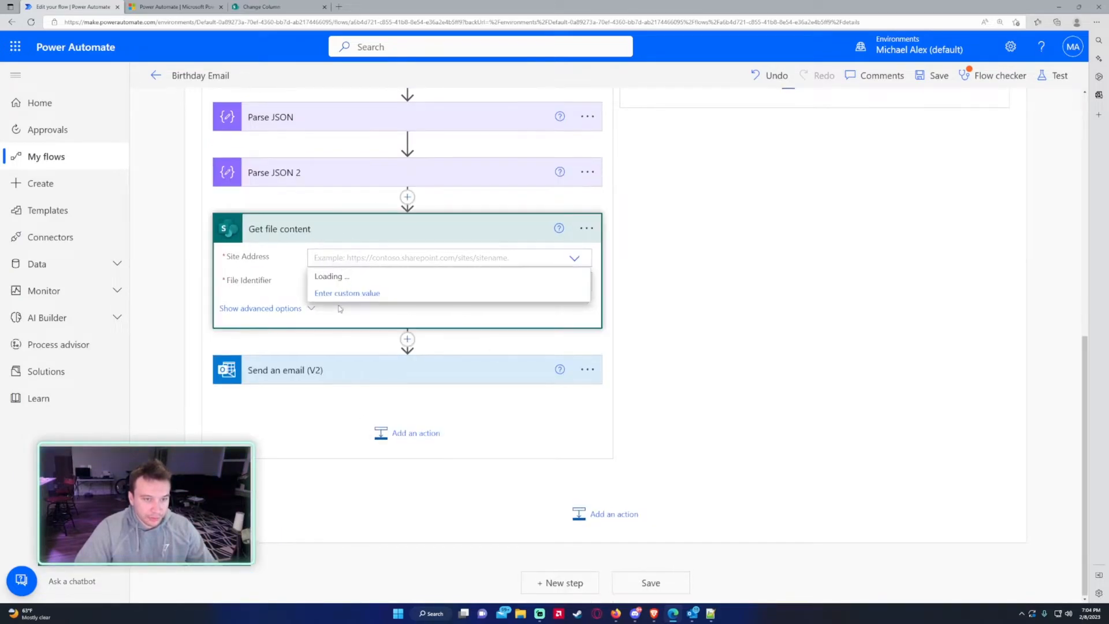
click(342, 330)
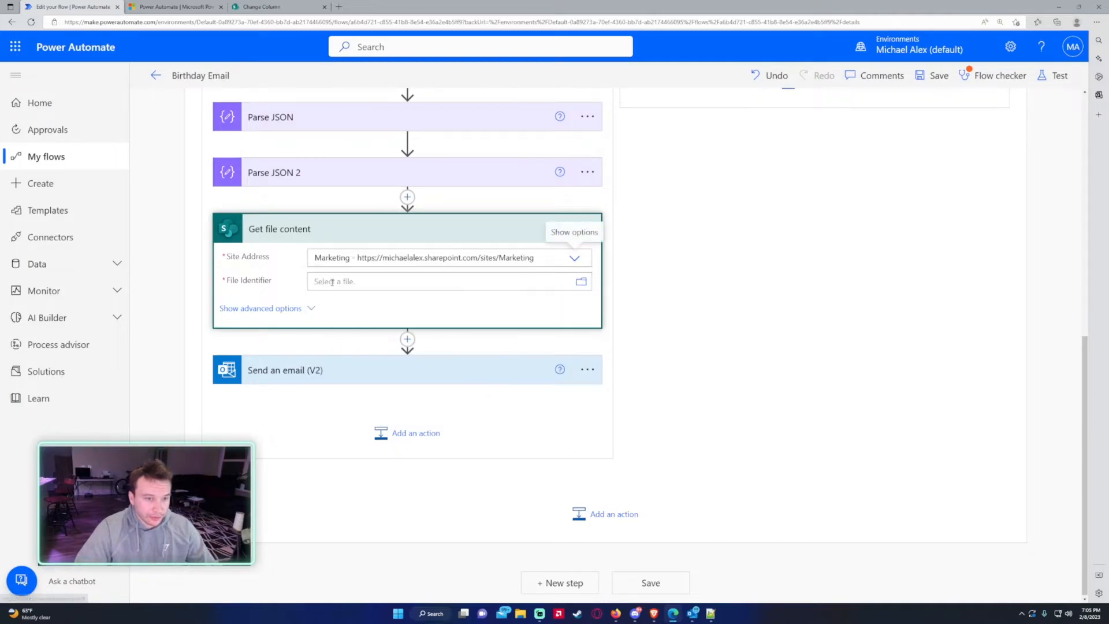
click(344, 294)
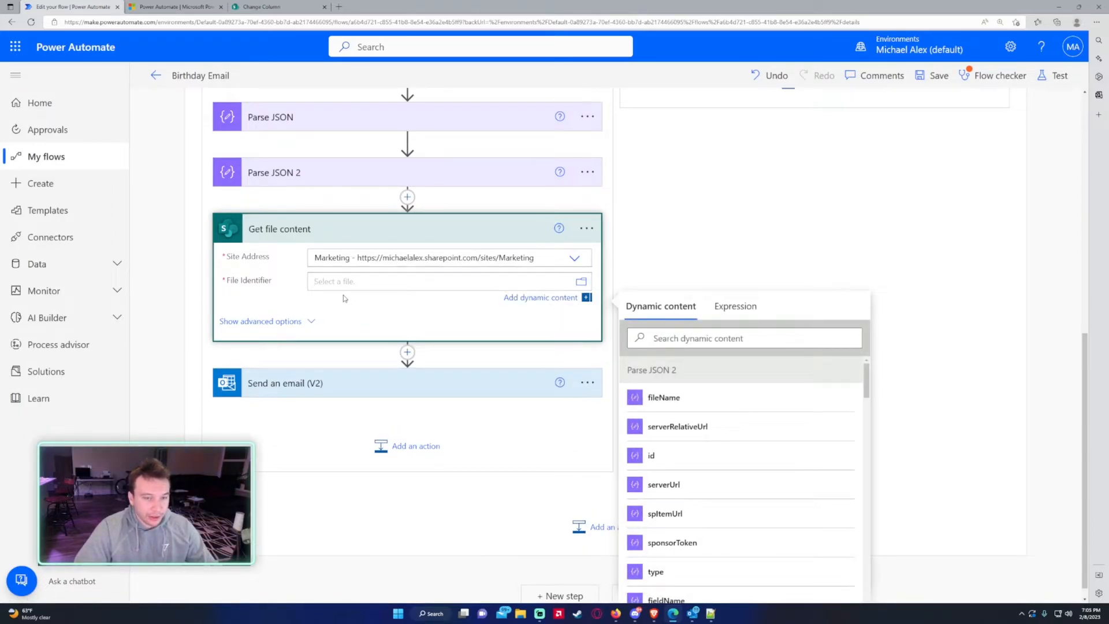
- Set File Identifier to the expression encodeUriComponent(replace(serverRelativeUrl,'/sites/Marketing',''))
click(733, 307)
text(encodeUriComponent)
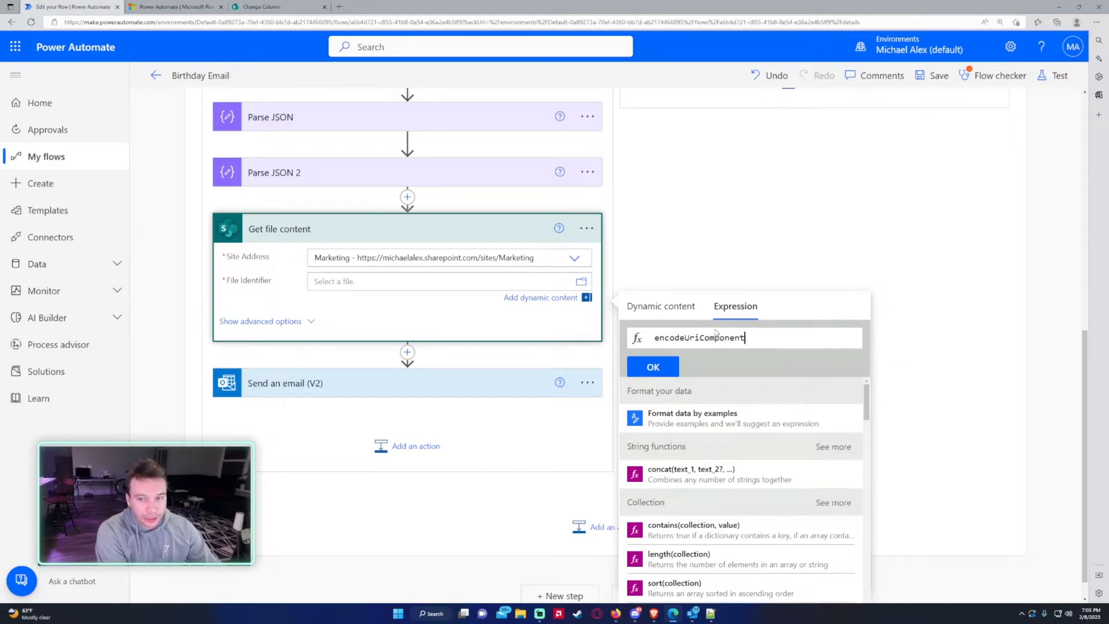
text((replace()
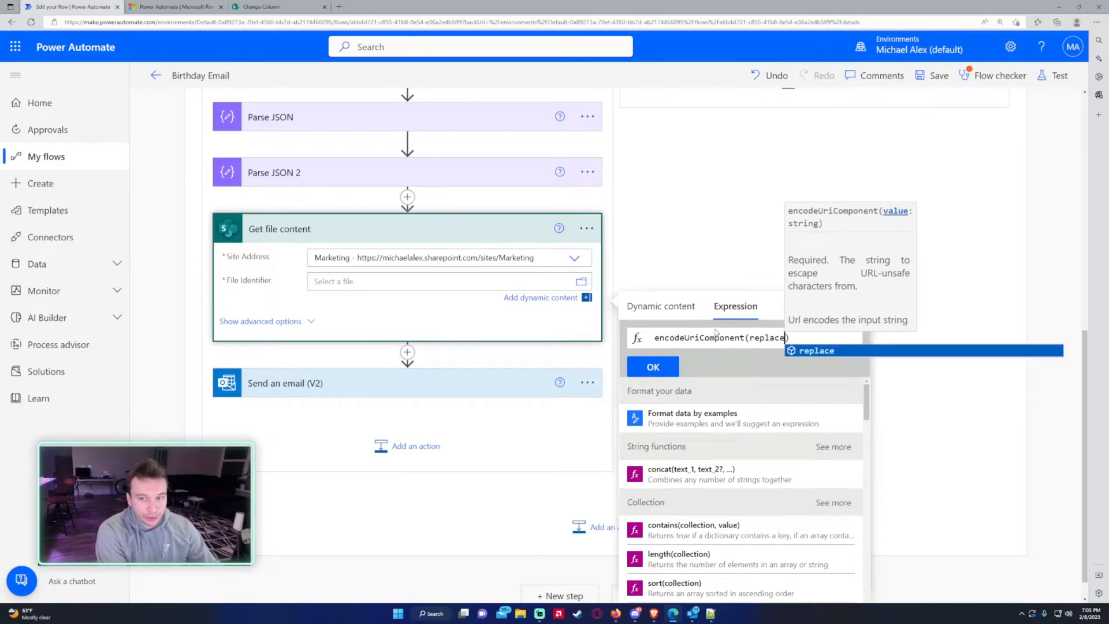
click(661, 306)
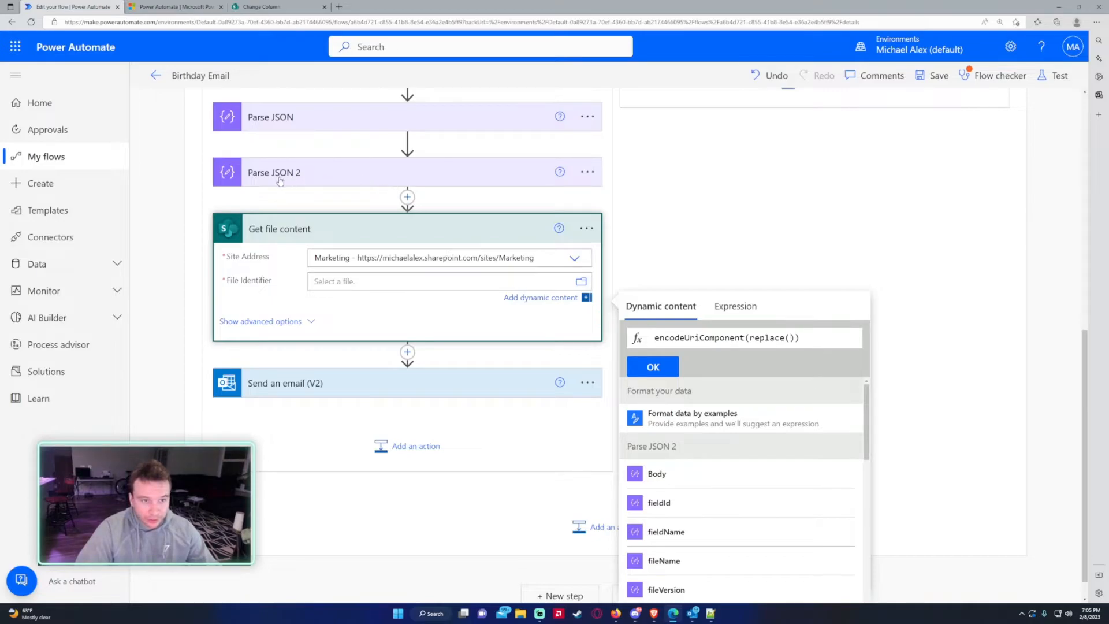
scroll(737, 419, down, 1)
scroll(737, 417, down, 3)
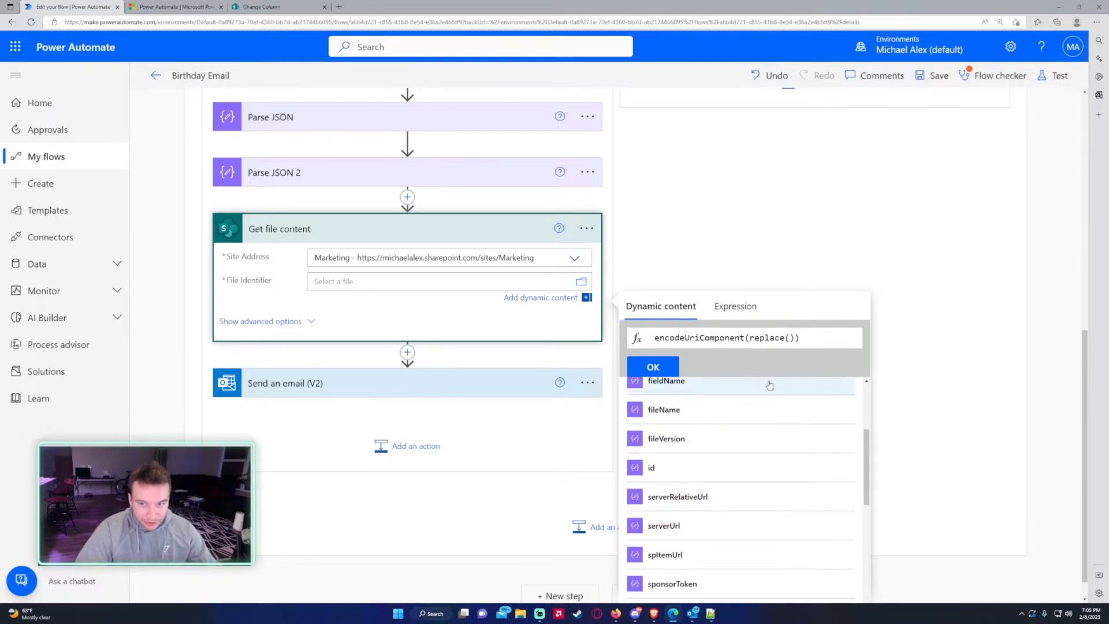
click(693, 501)
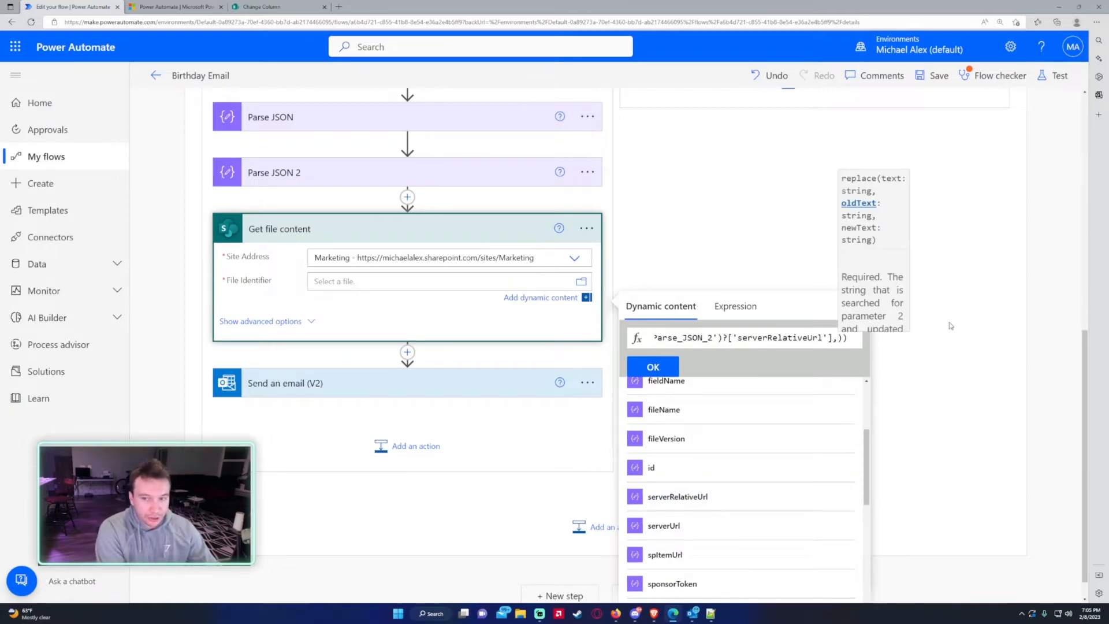
text(,)
text('/')
text(sites)
text(/)
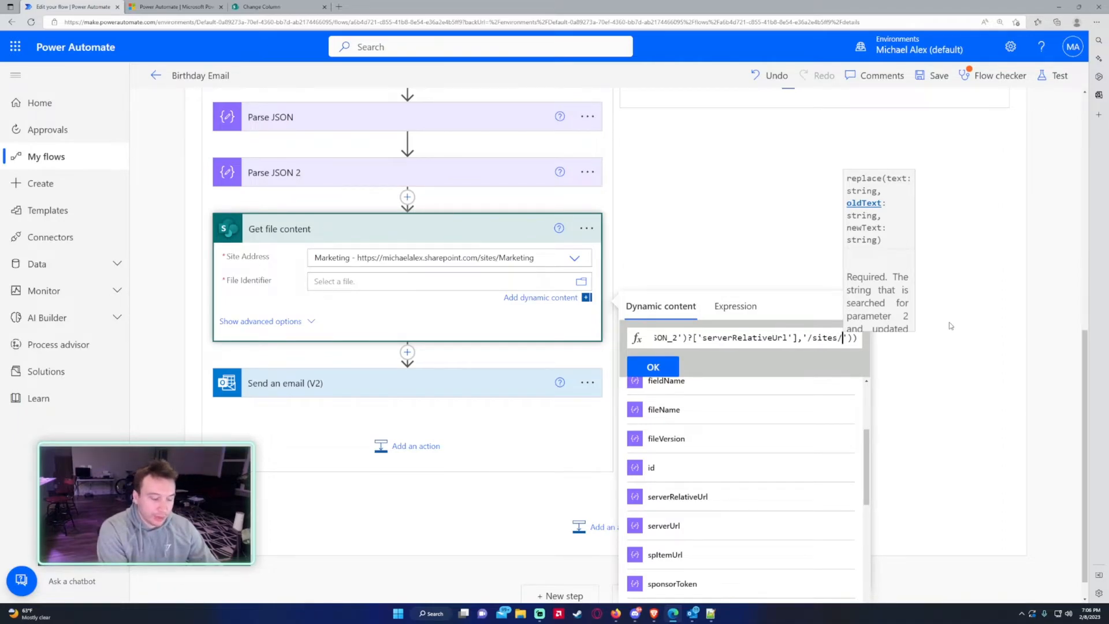
text(Marketing)
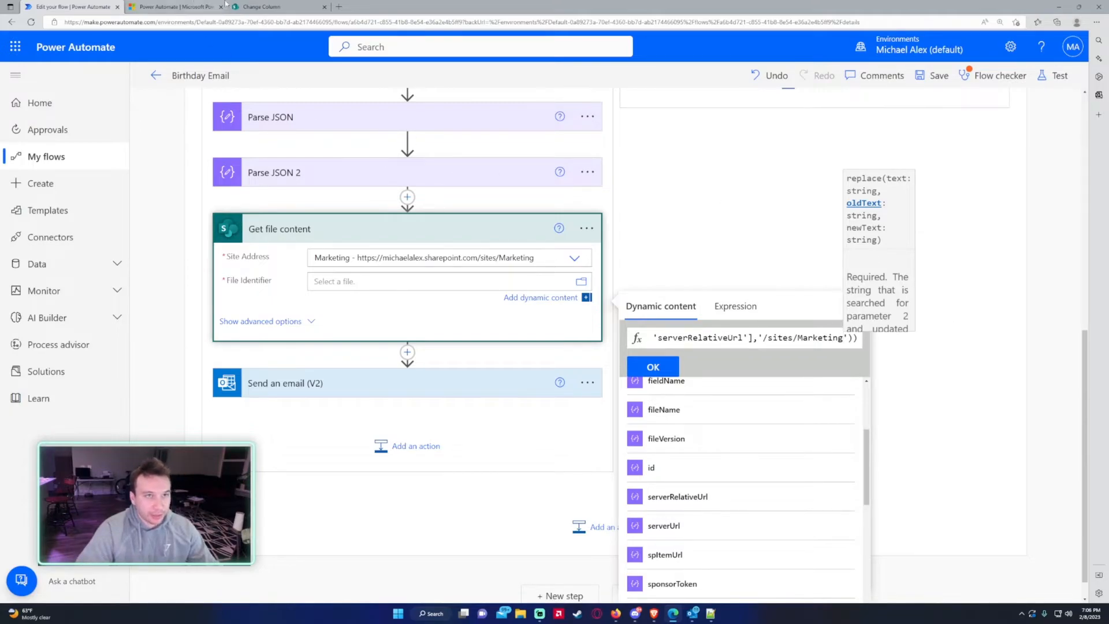
key(Right)
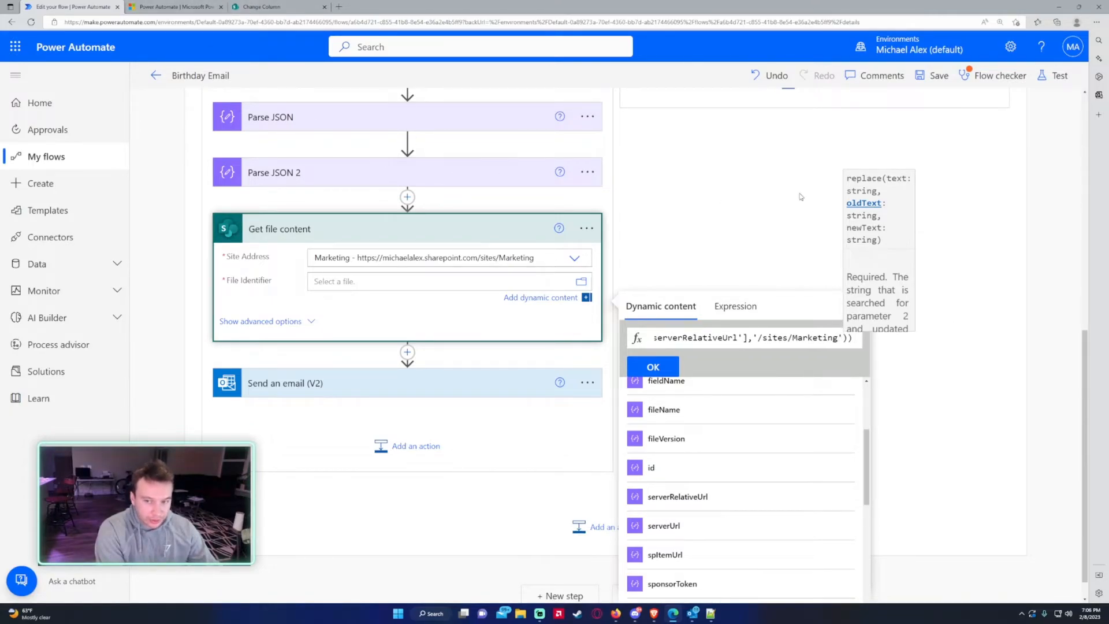
text(,')
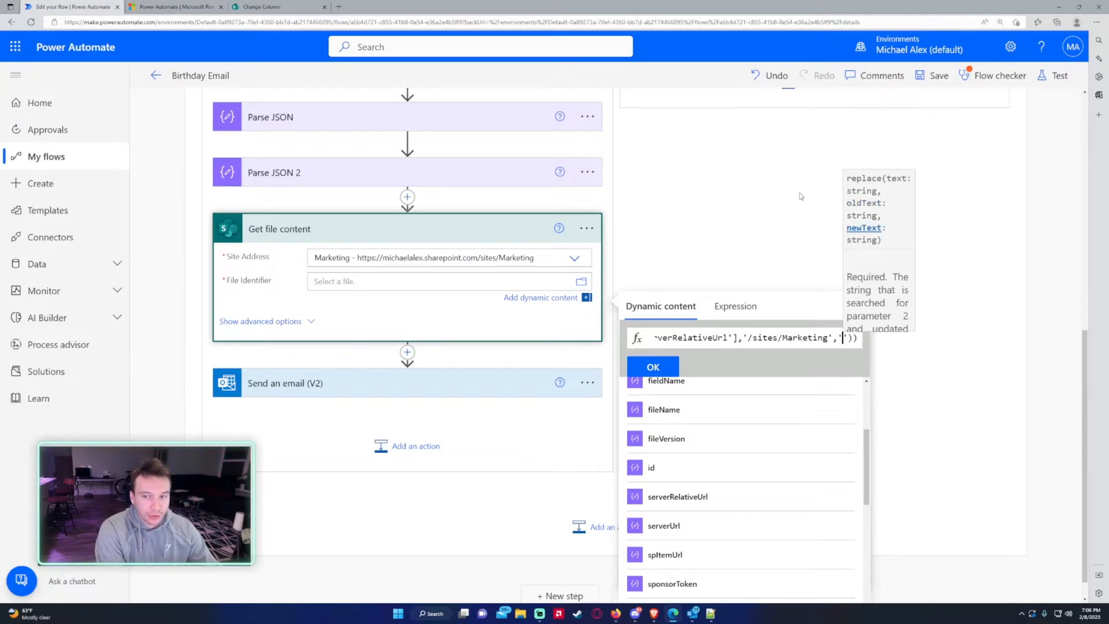
key(Right)
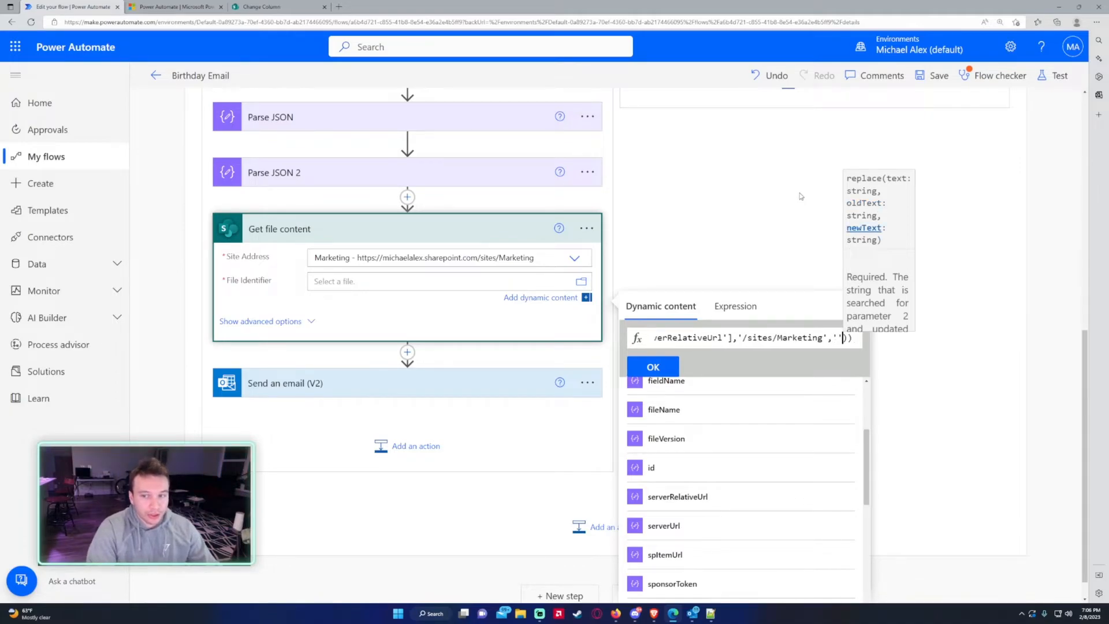
click(653, 367)
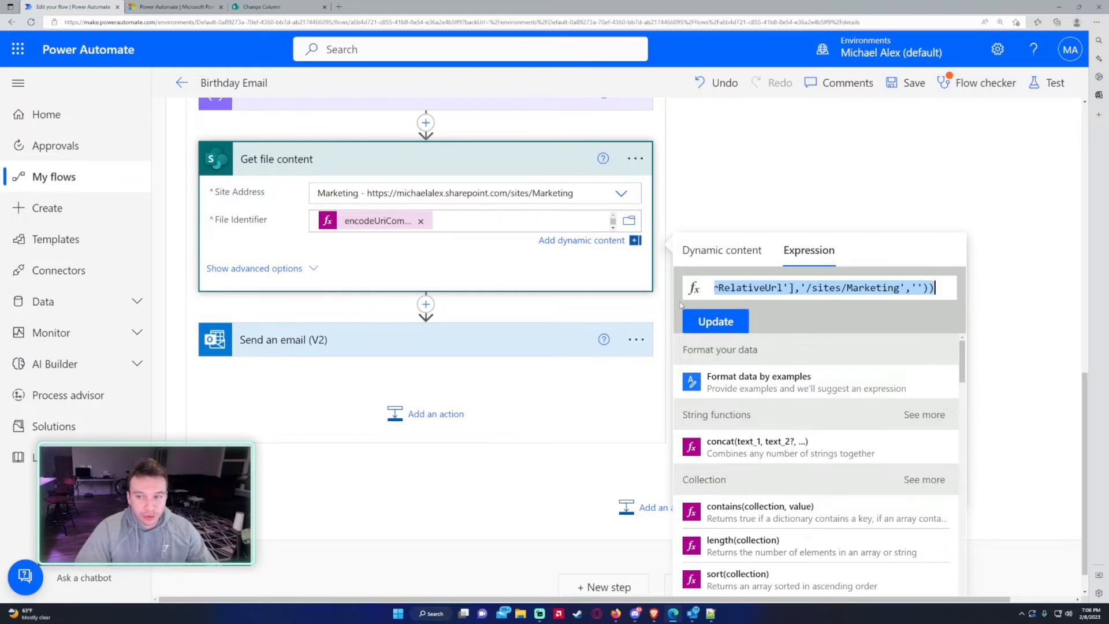
click(684, 312)
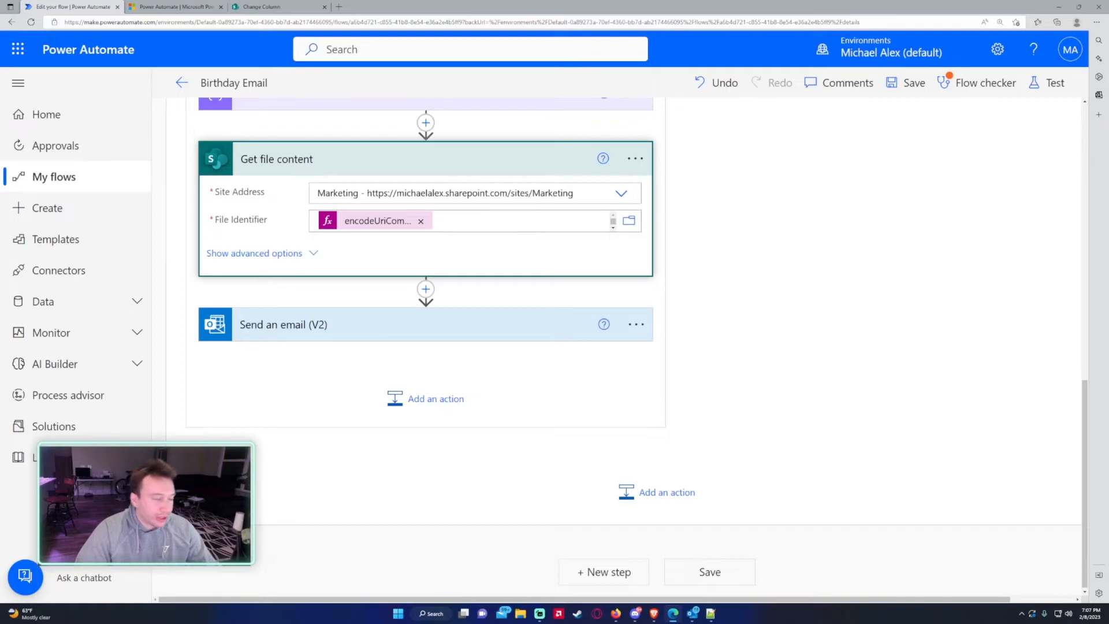
- In the Send an email (V2) HTML body, add an image line with source 'data:image/png;base64,'
click(329, 324)
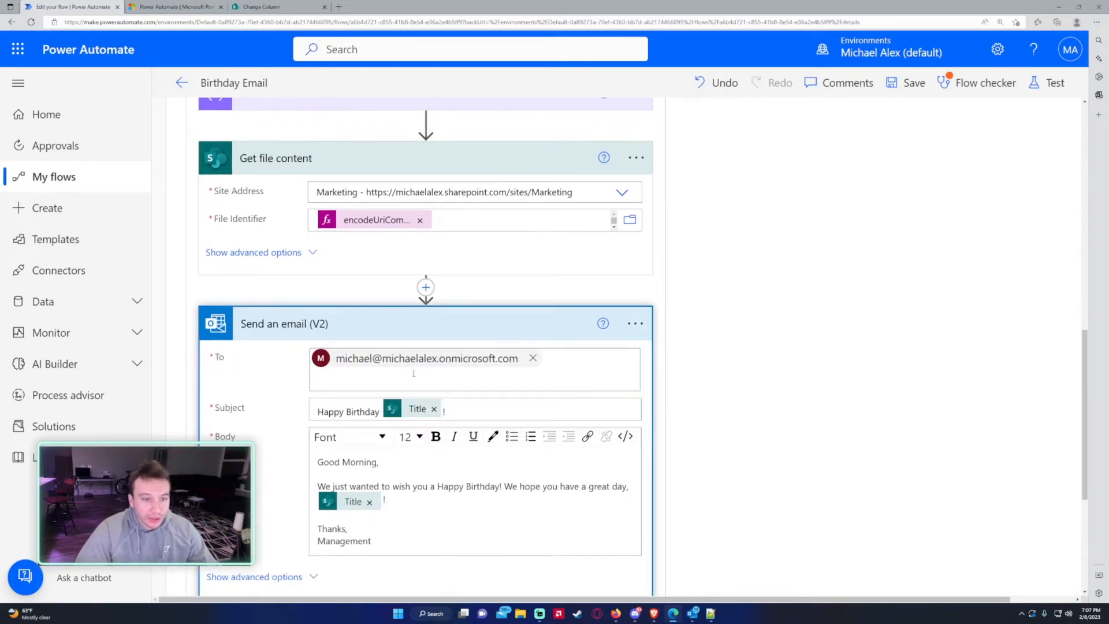
scroll(418, 374, down, 1)
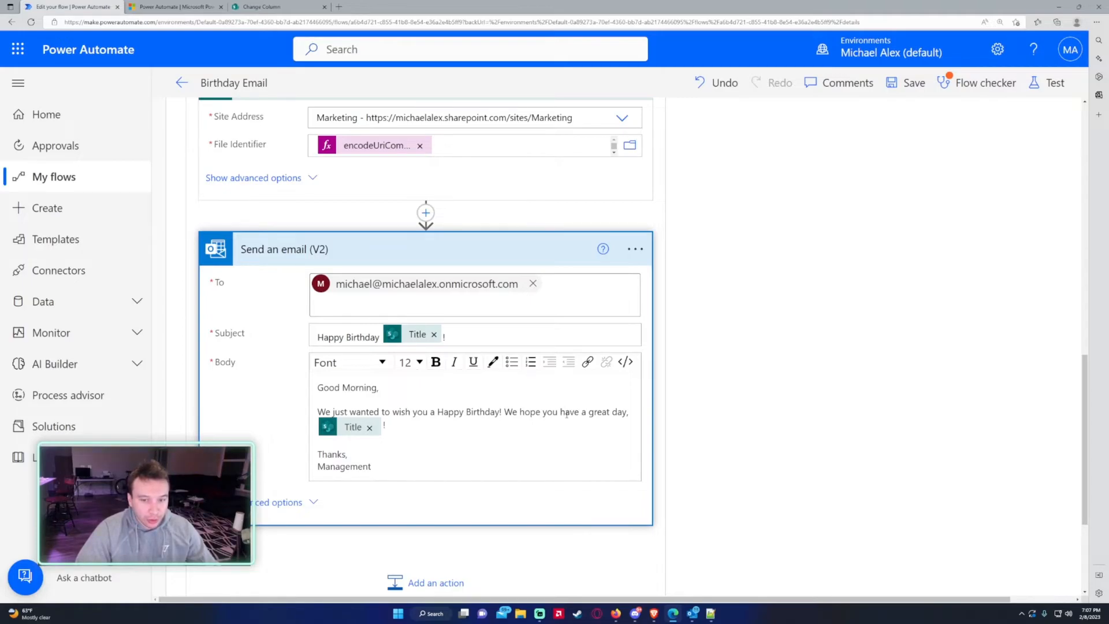
click(628, 362)
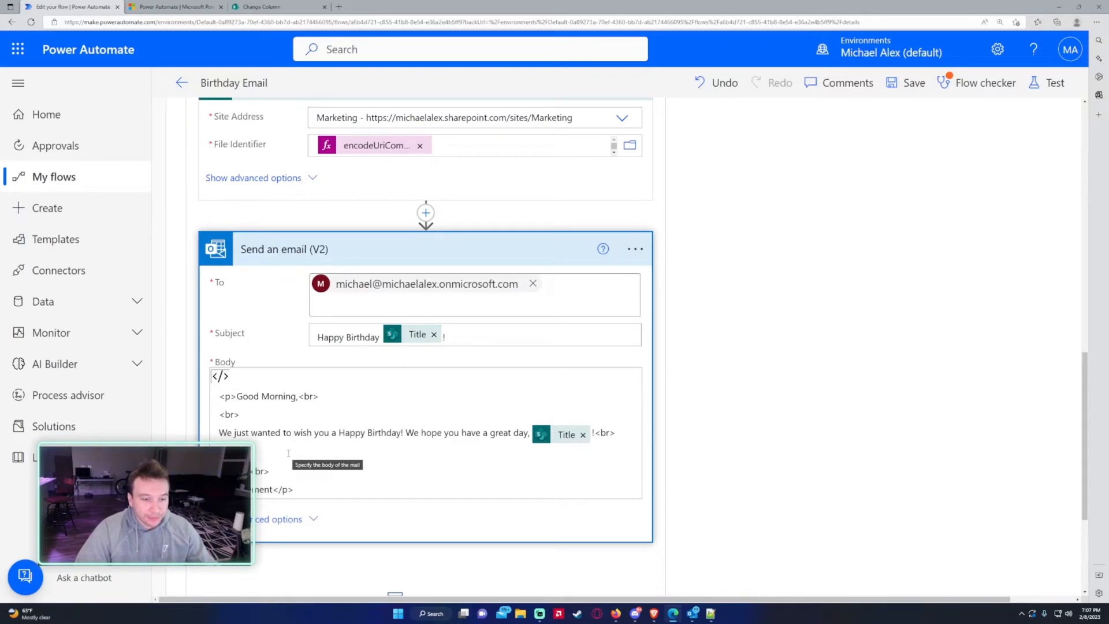
click(285, 454)
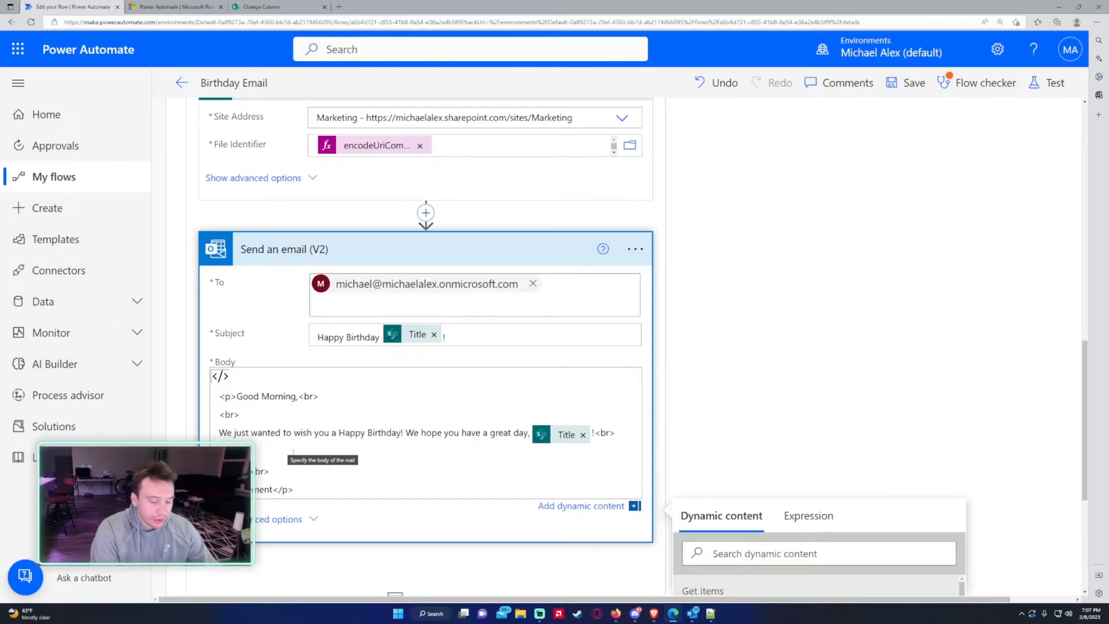
key(Return)
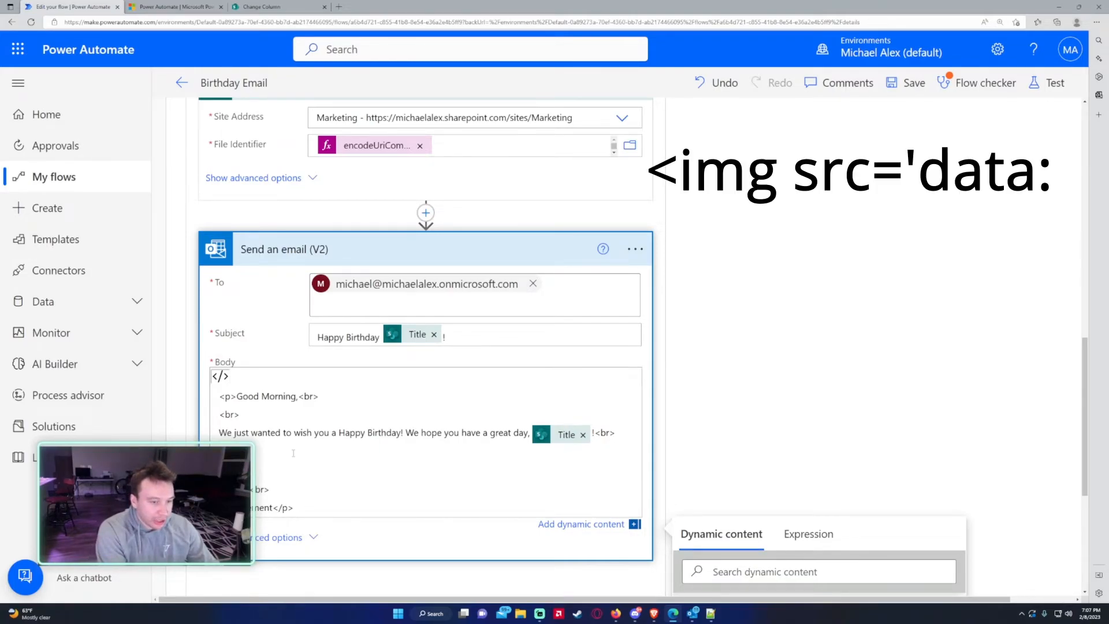
text(<)
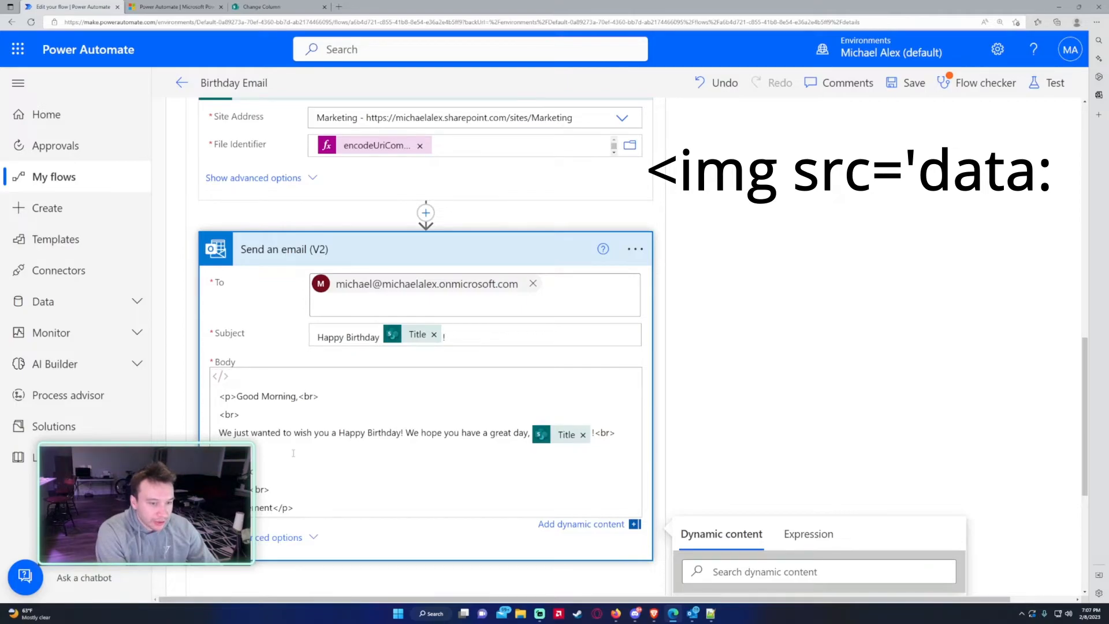
text('data)
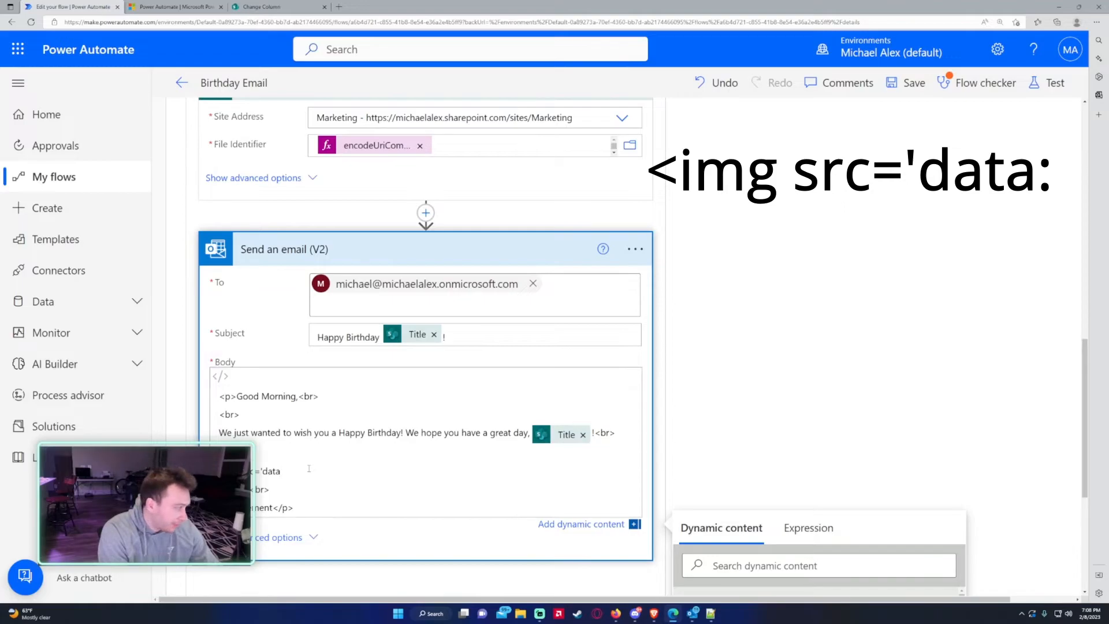
text(:image/)
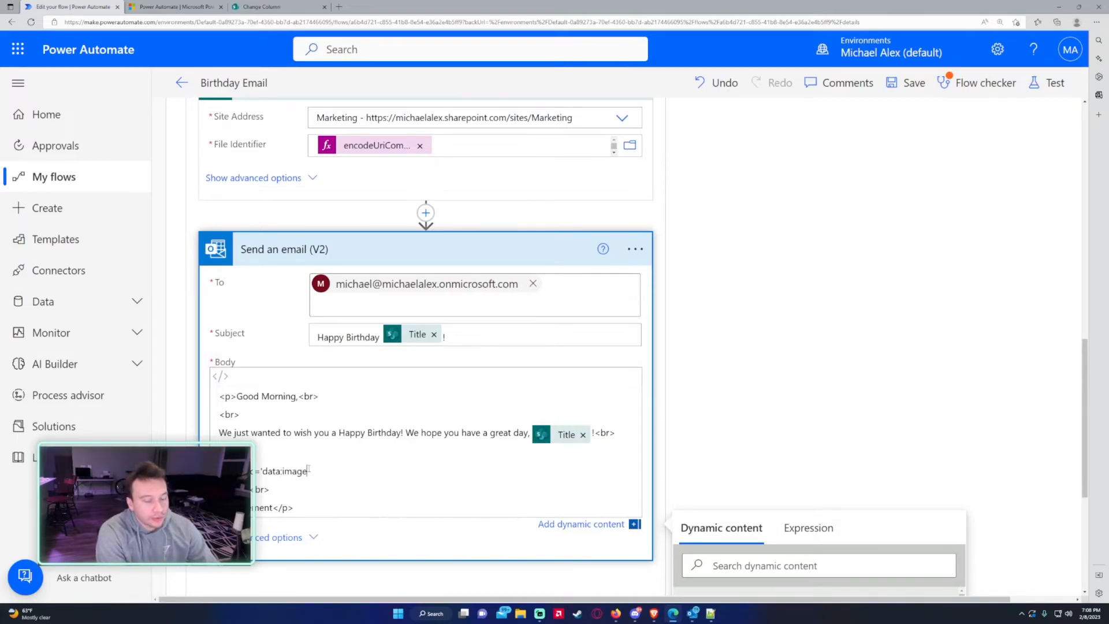
text(png)
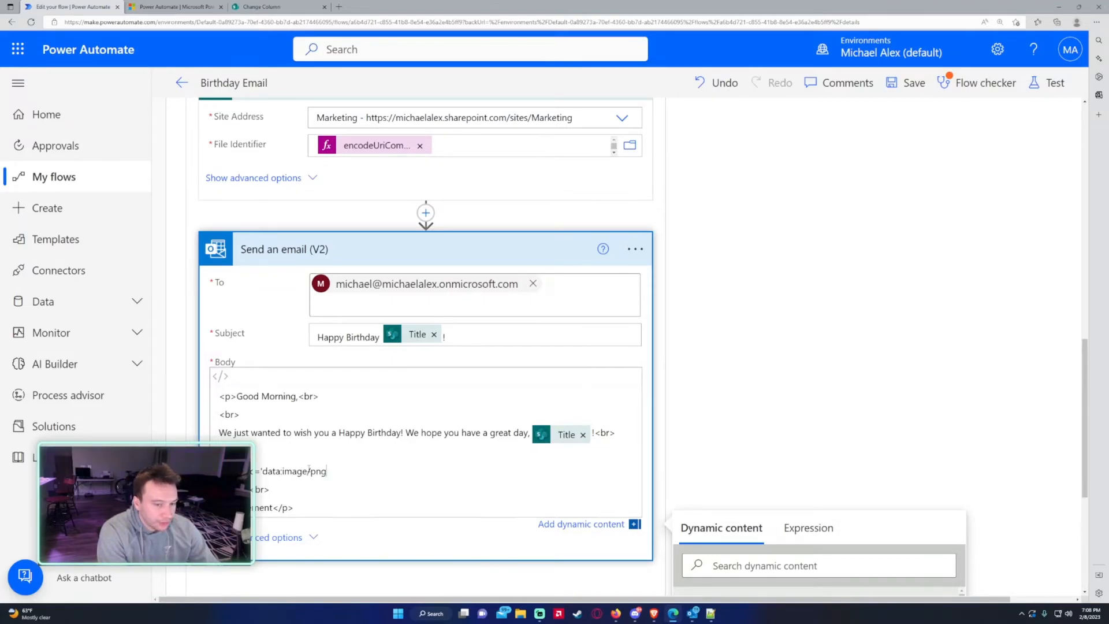
text(;base64,)
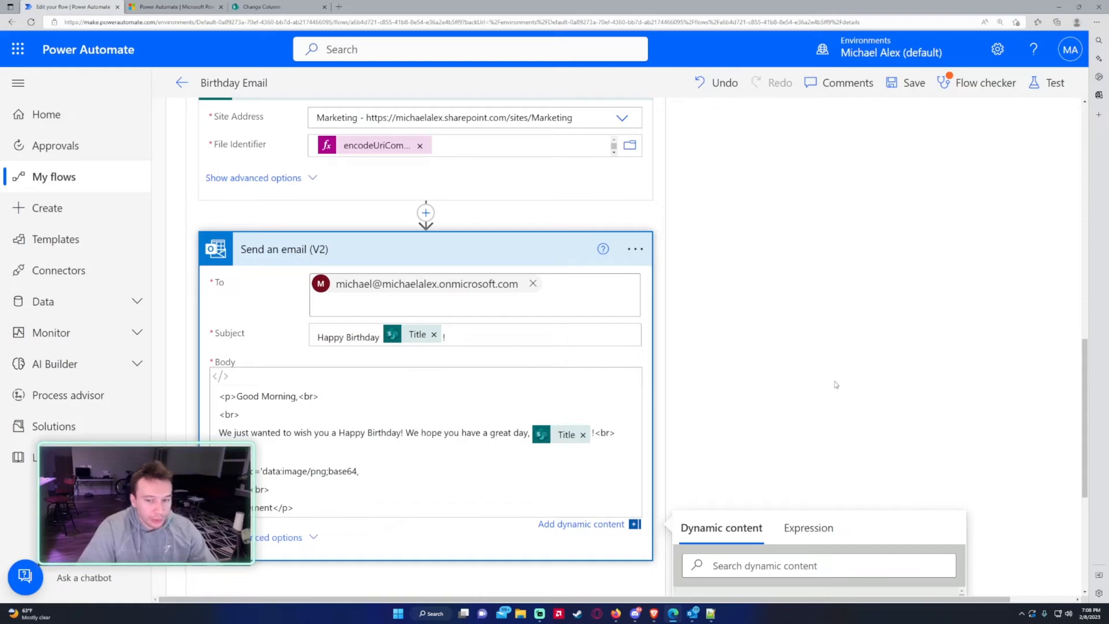
scroll(818, 387, down, 1)
- Append a base64() expression of Get file content's File Content to the image source
click(802, 454)
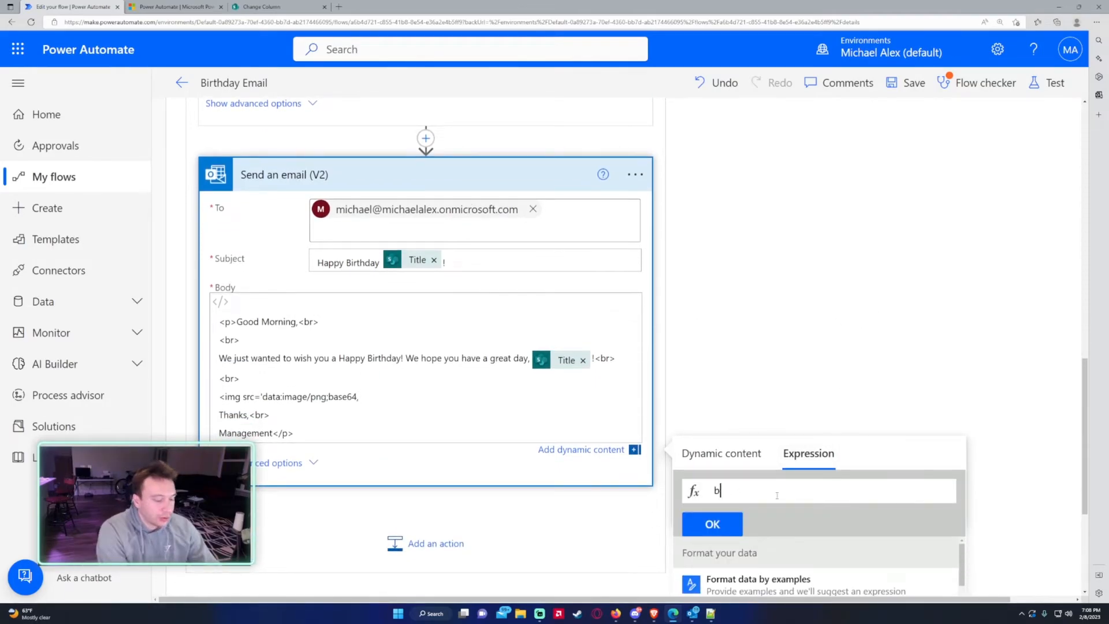
text(base)
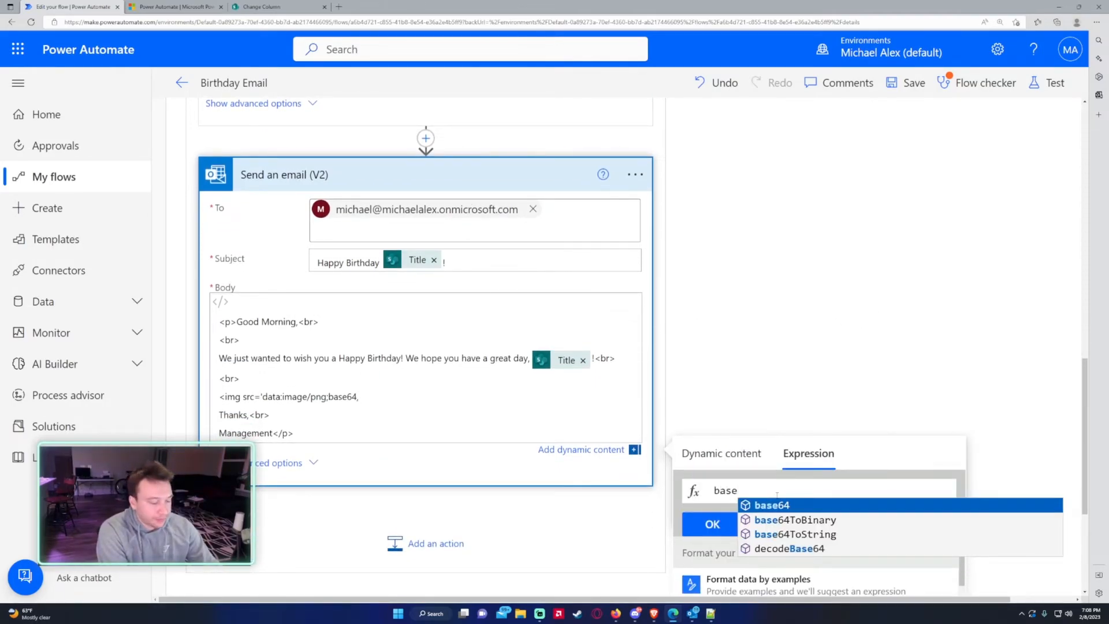
key(Return)
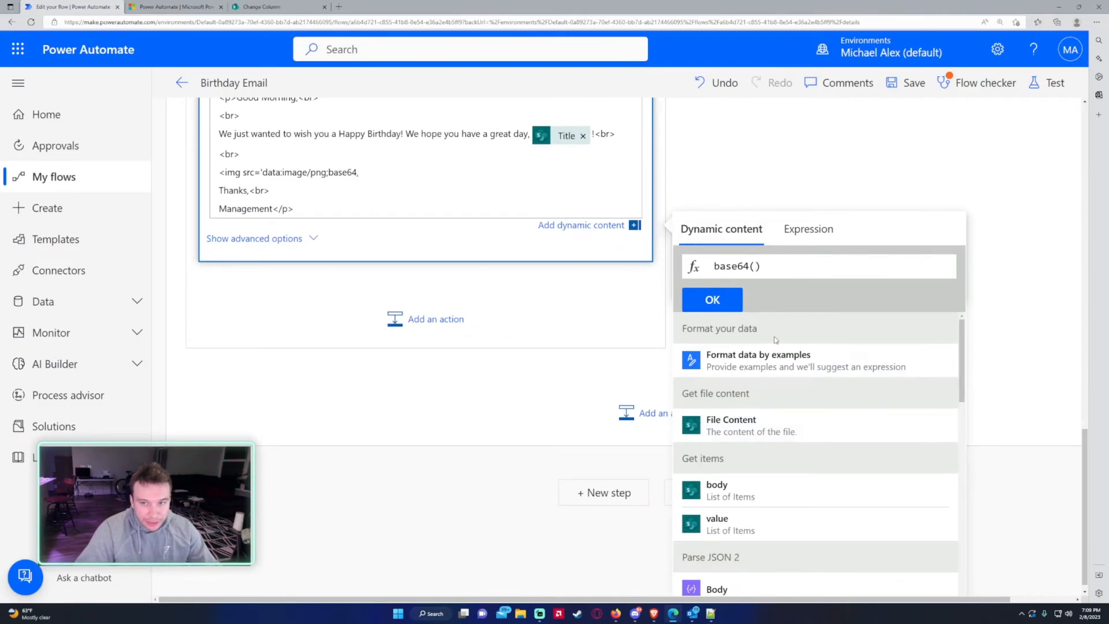
click(768, 437)
drag(762, 270, 942, 264)
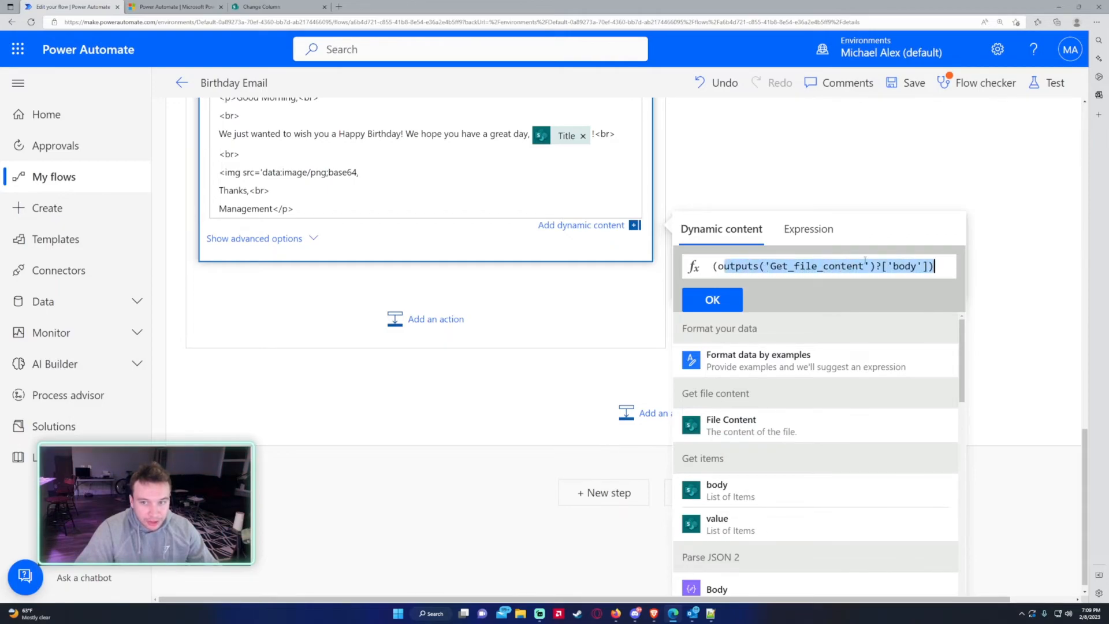
click(722, 300)
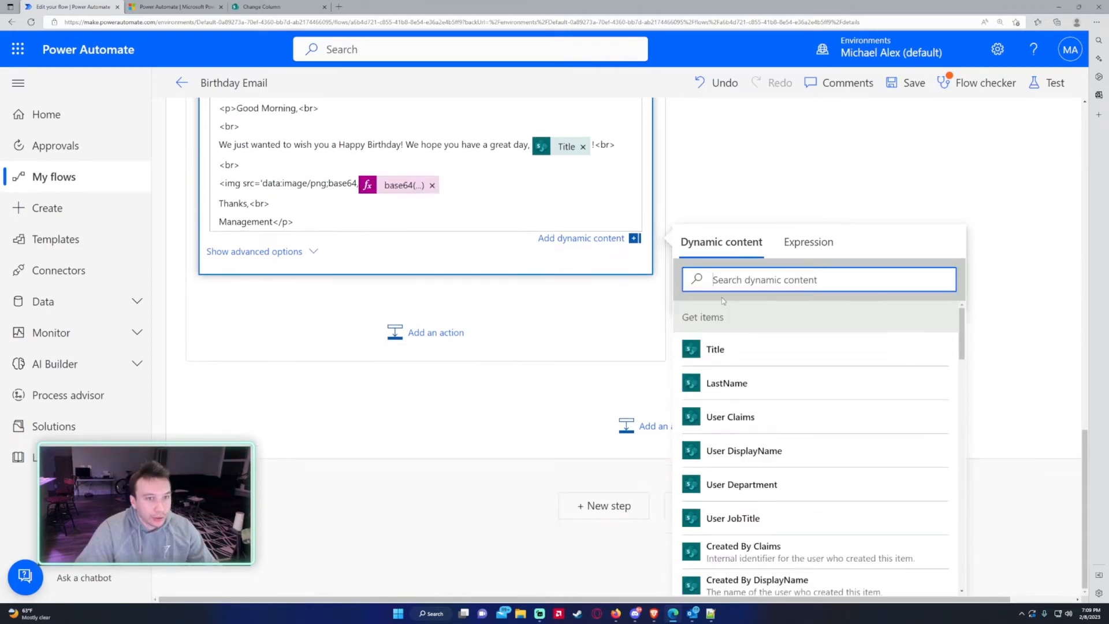
- Close the image tag with '> and add a <br> line after it
text(')
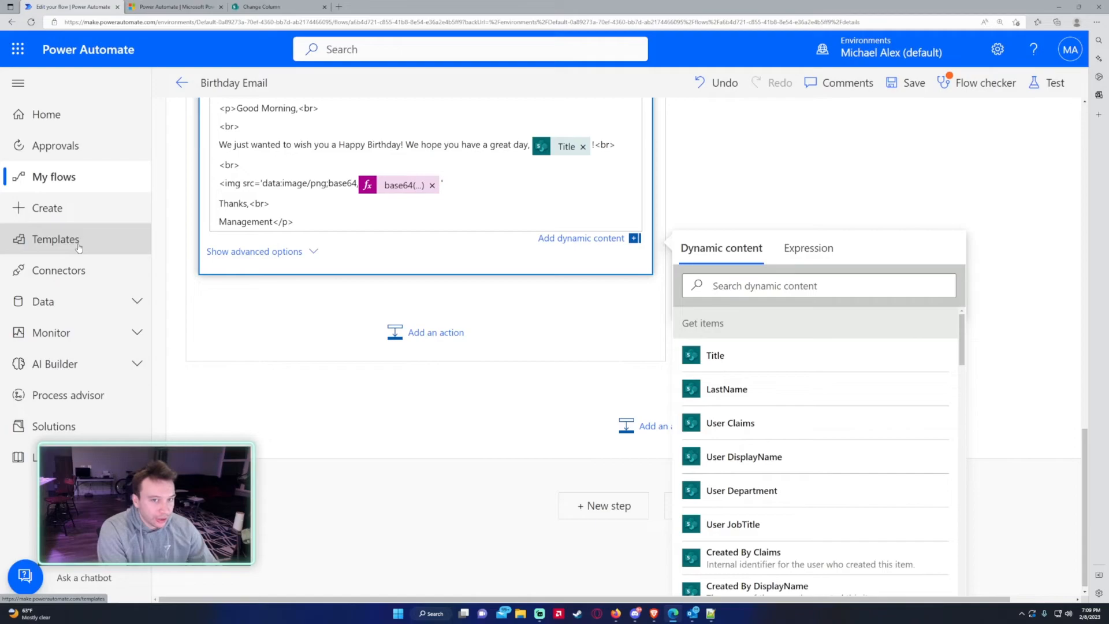
text(>)
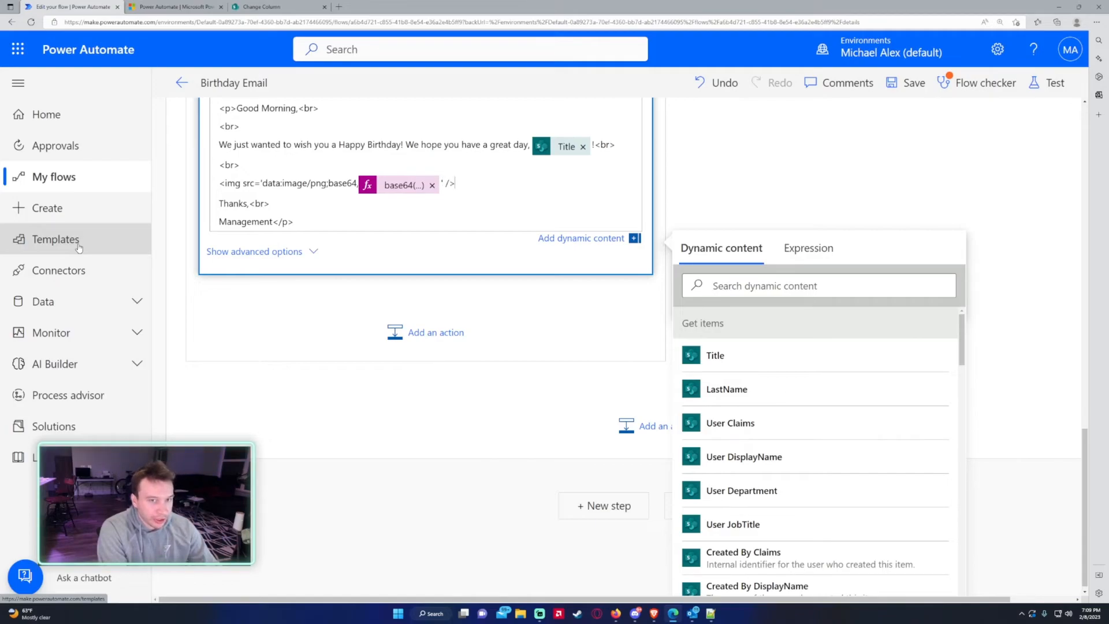
drag(456, 184, 449, 186)
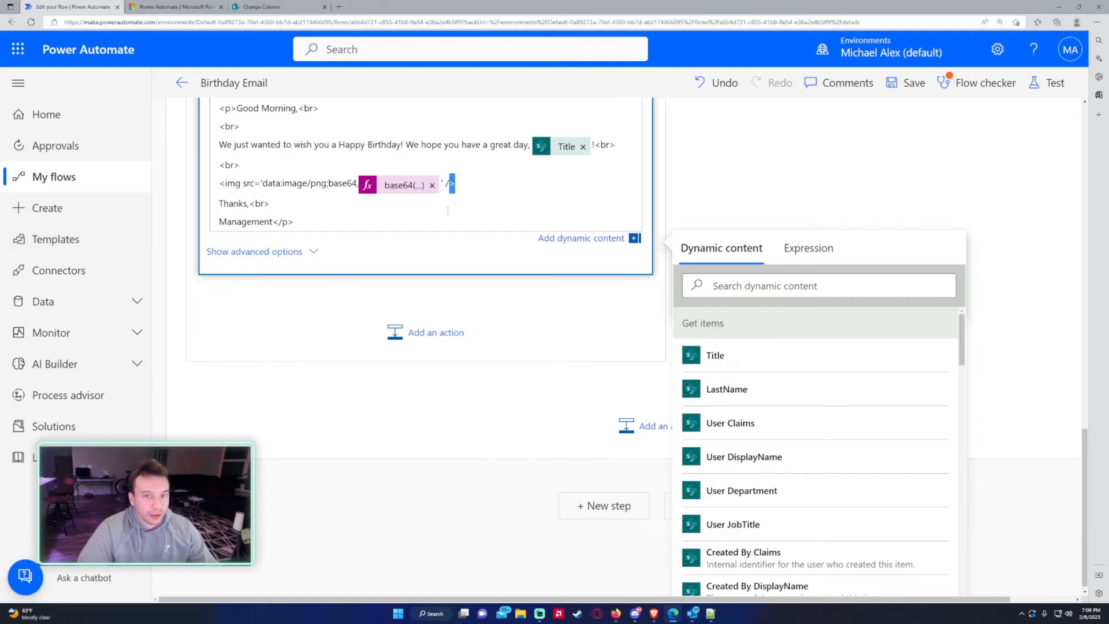
click(479, 181)
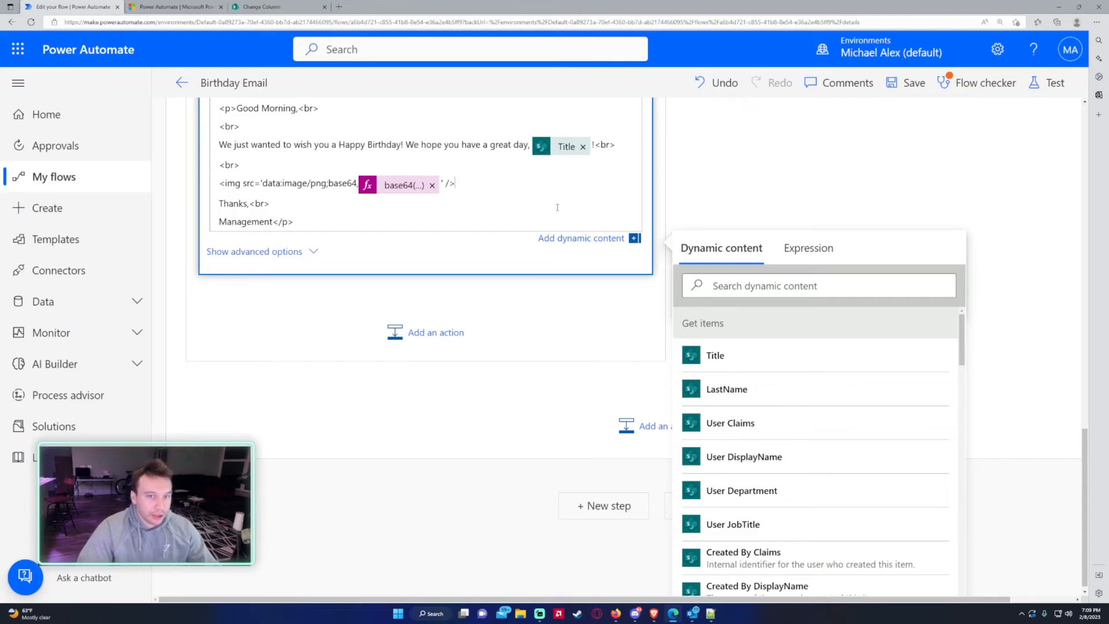
key(Return)
text(<br>)
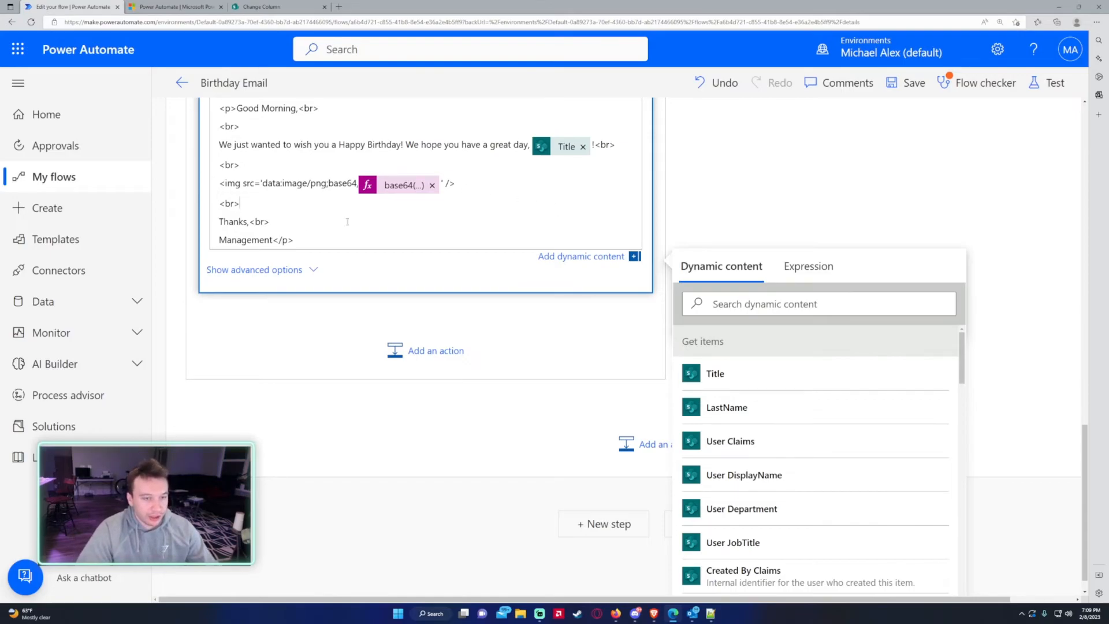
scroll(386, 209, up, 4)
click(645, 209)
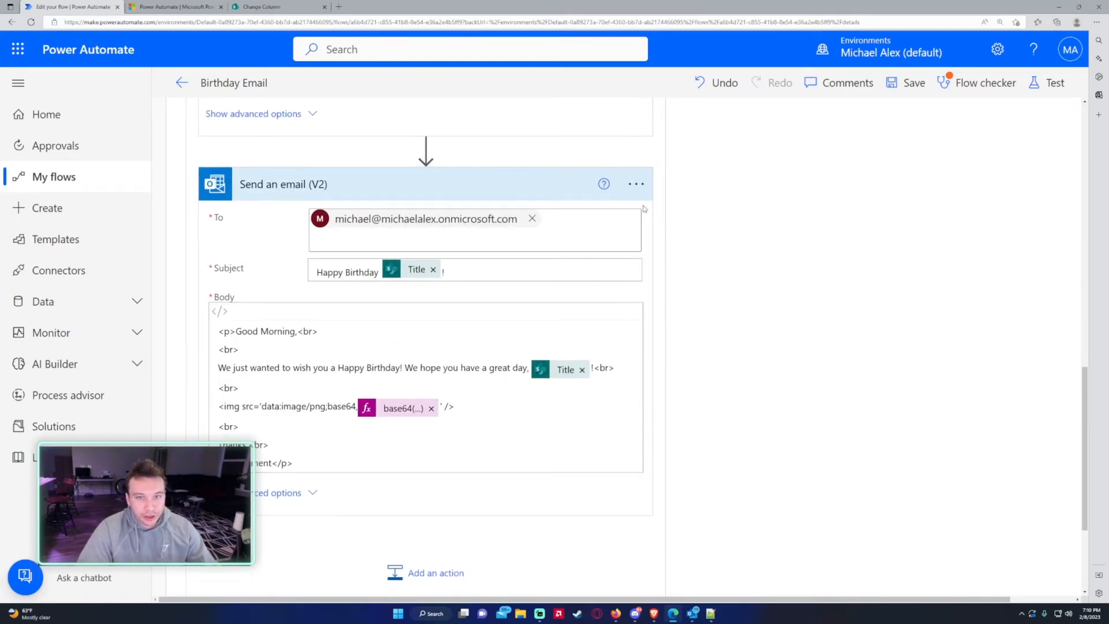
- Save the Birthday Email flow and run a manual test of it
key(ctrl+minus)
key(ctrl+minus)
key(ctrl+minus)
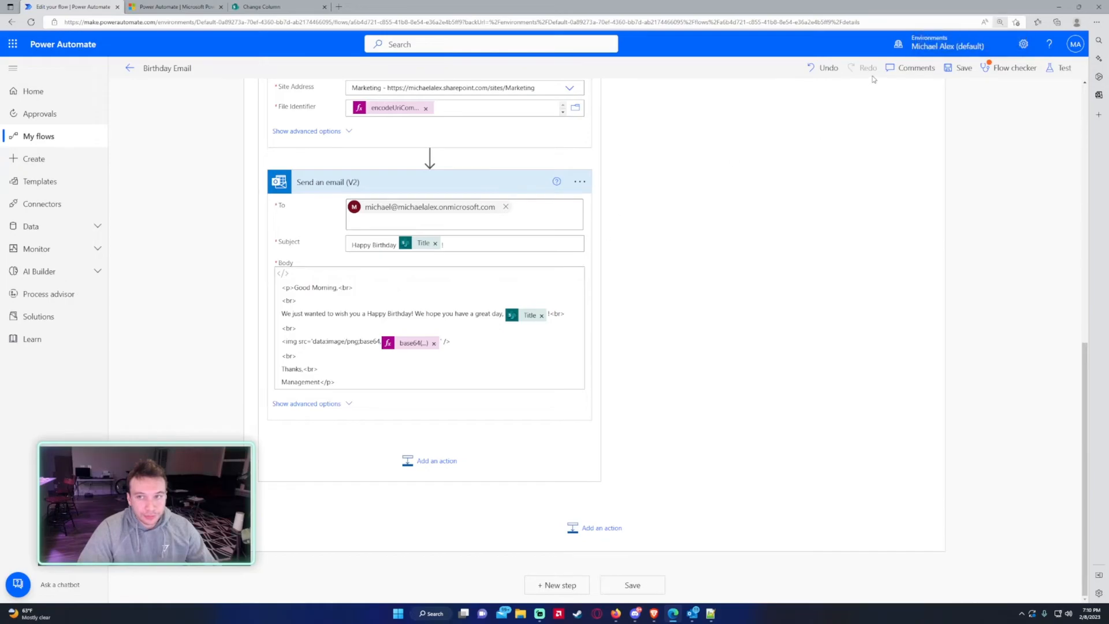
click(960, 68)
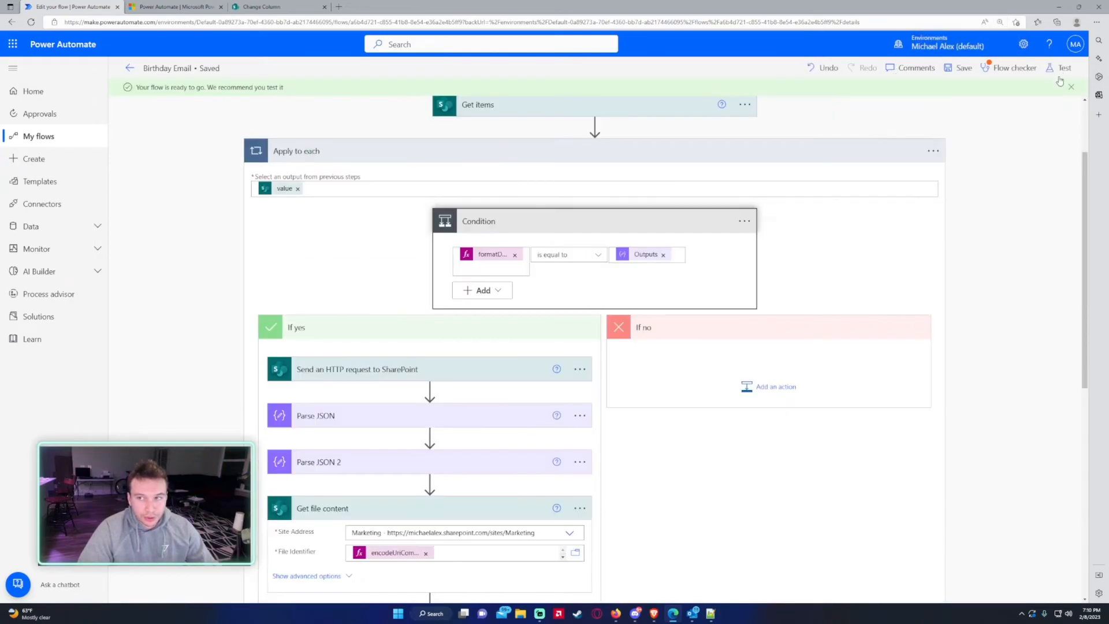
click(1061, 67)
click(931, 585)
click(926, 585)
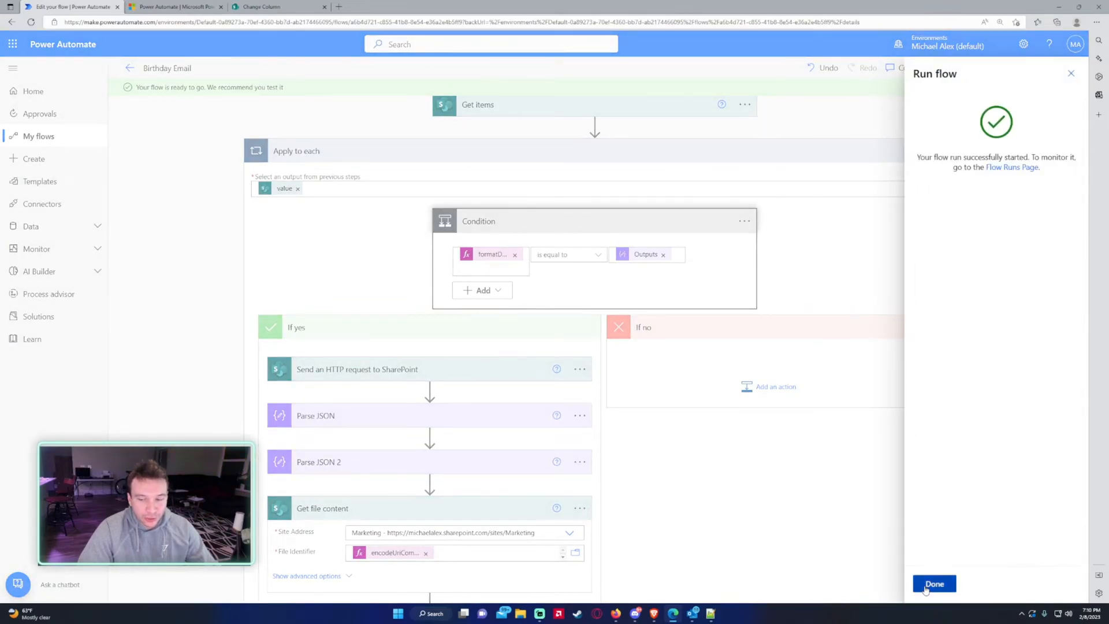
click(926, 586)
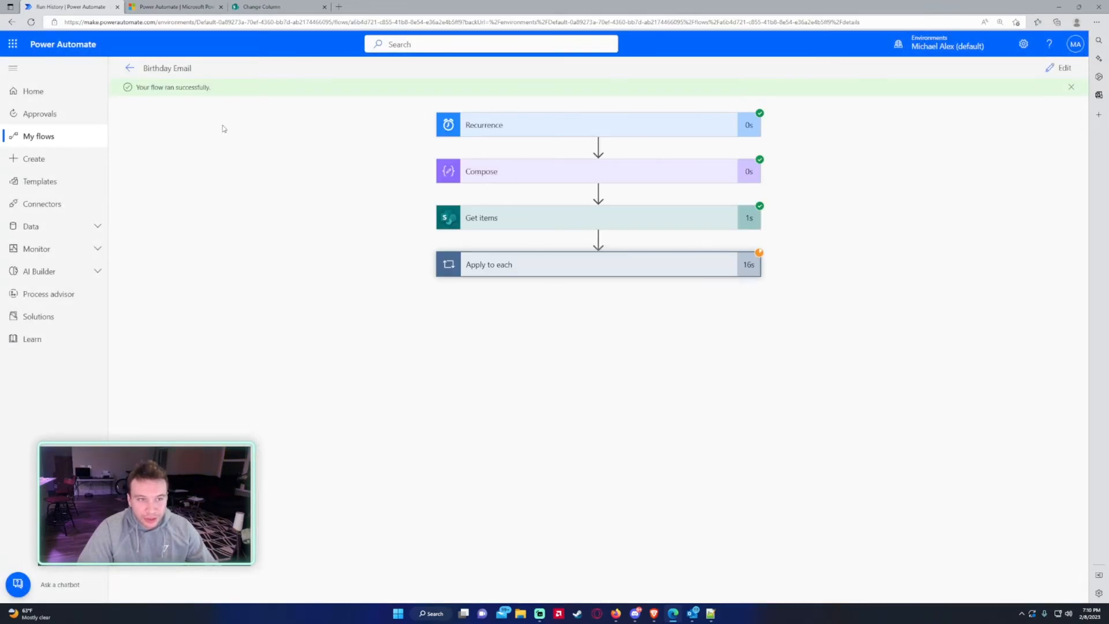
- Check the first two rows of the SharePoint Birthday List, then switch to Outlook
click(294, 8)
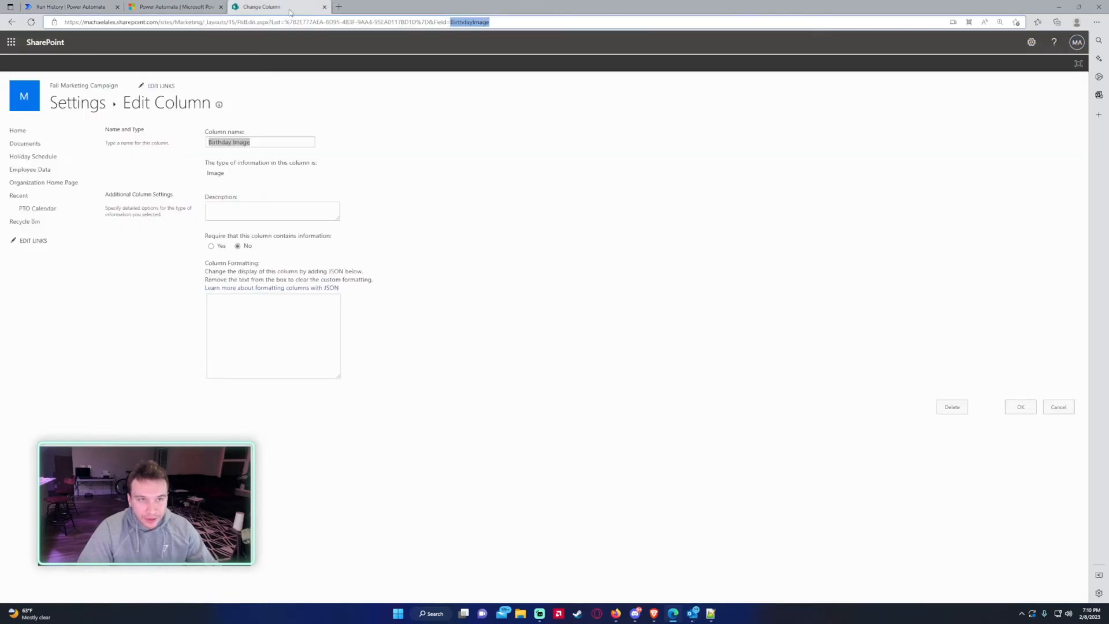
key(alt+Left)
key(alt+Left)
click(477, 194)
click(469, 208)
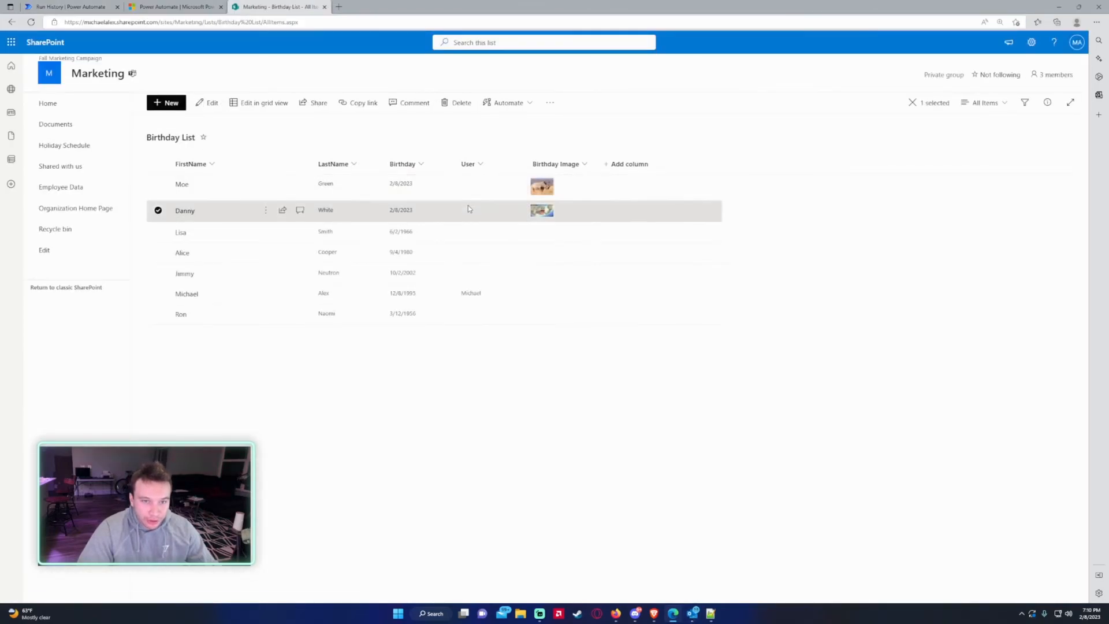
click(693, 614)
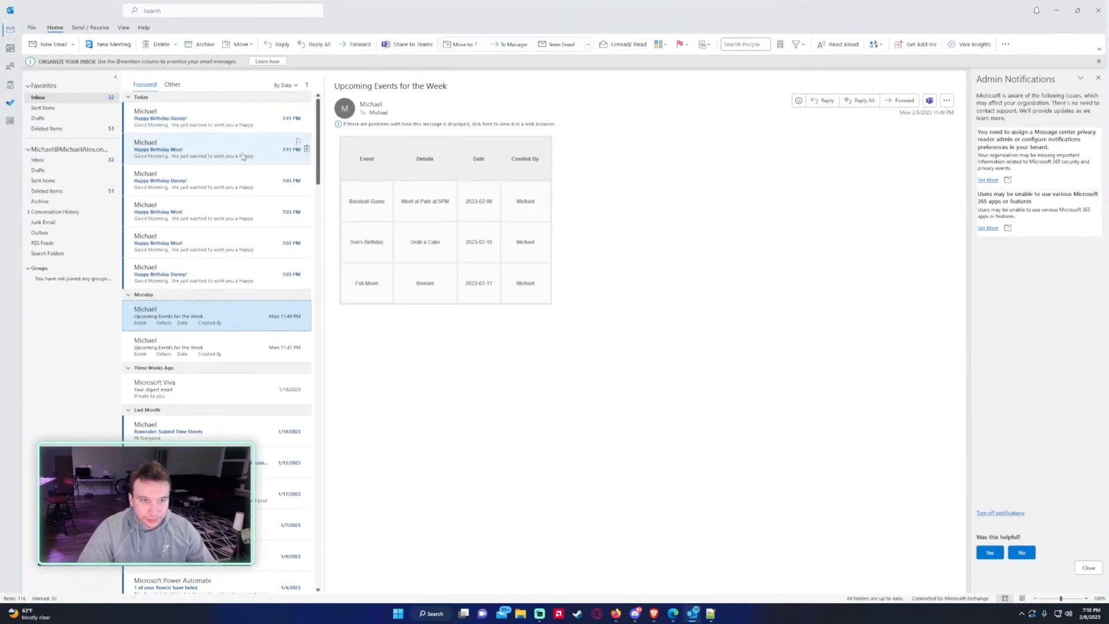
- Delete the four older 7:03 PM birthday emails from the inbox
click(307, 180)
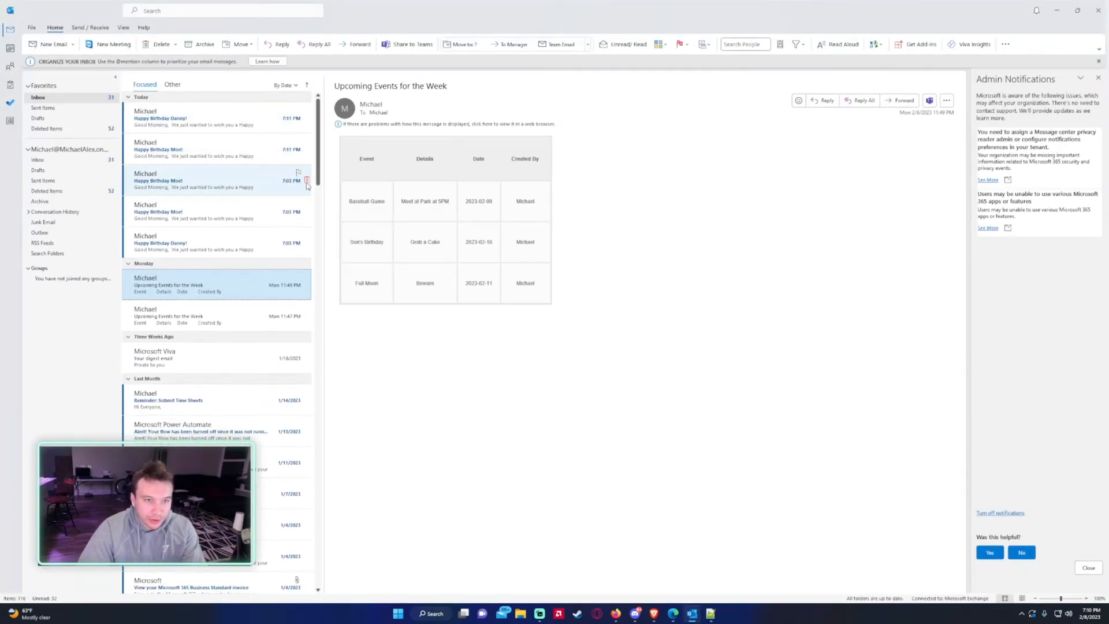
click(307, 181)
click(307, 181)
click(306, 181)
- Open both new Happy Birthday emails to verify the embedded images, then return to the flow editor
click(240, 128)
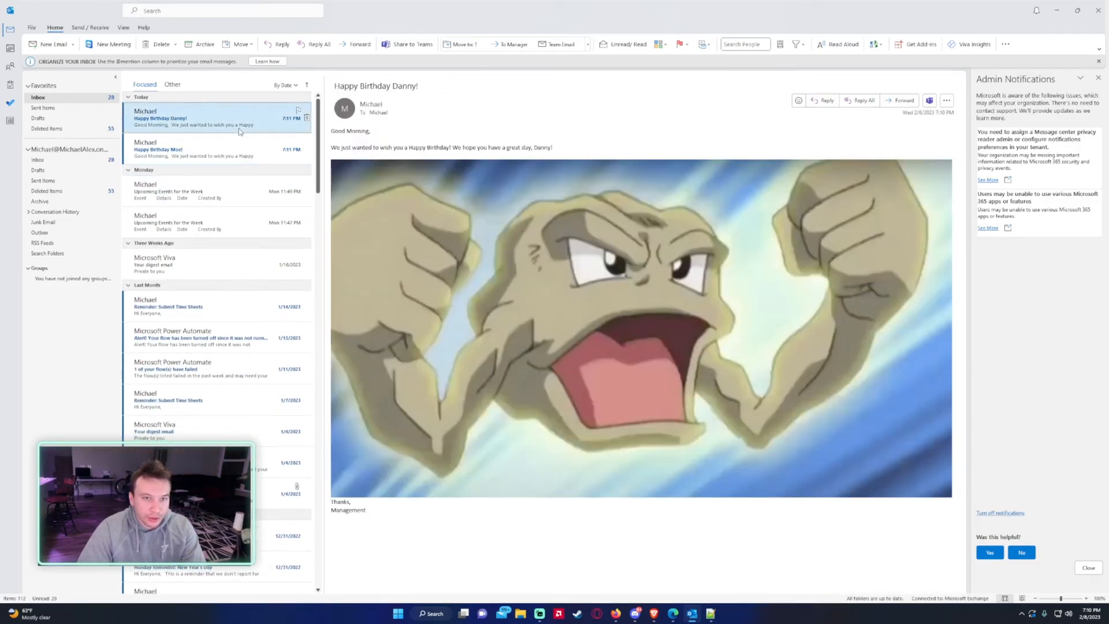
drag(332, 149, 502, 153)
click(516, 157)
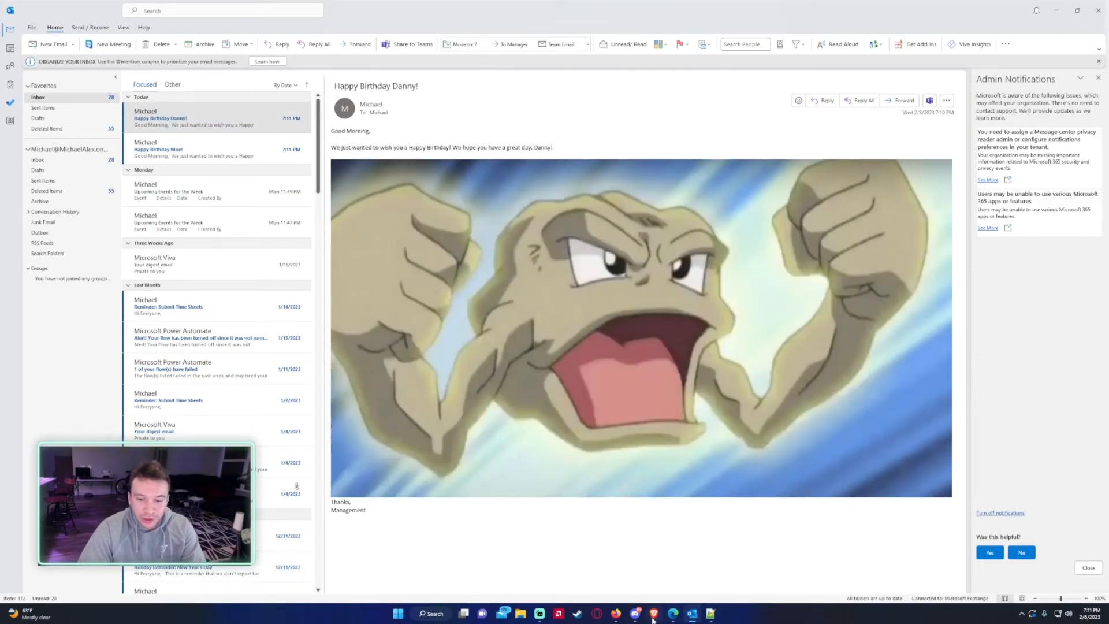
click(618, 617)
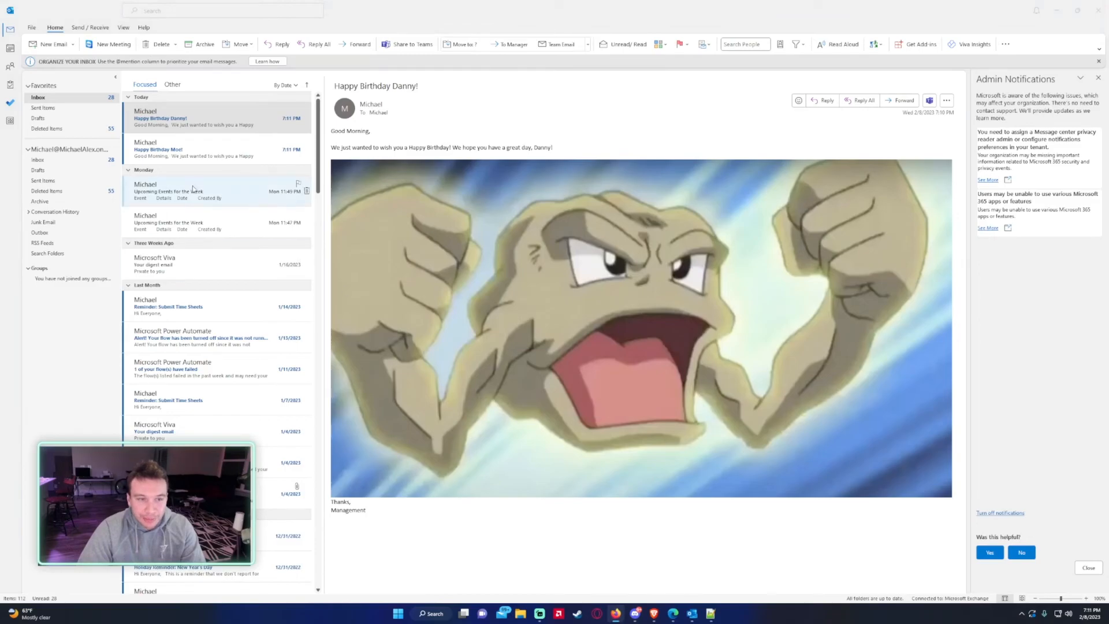
click(196, 159)
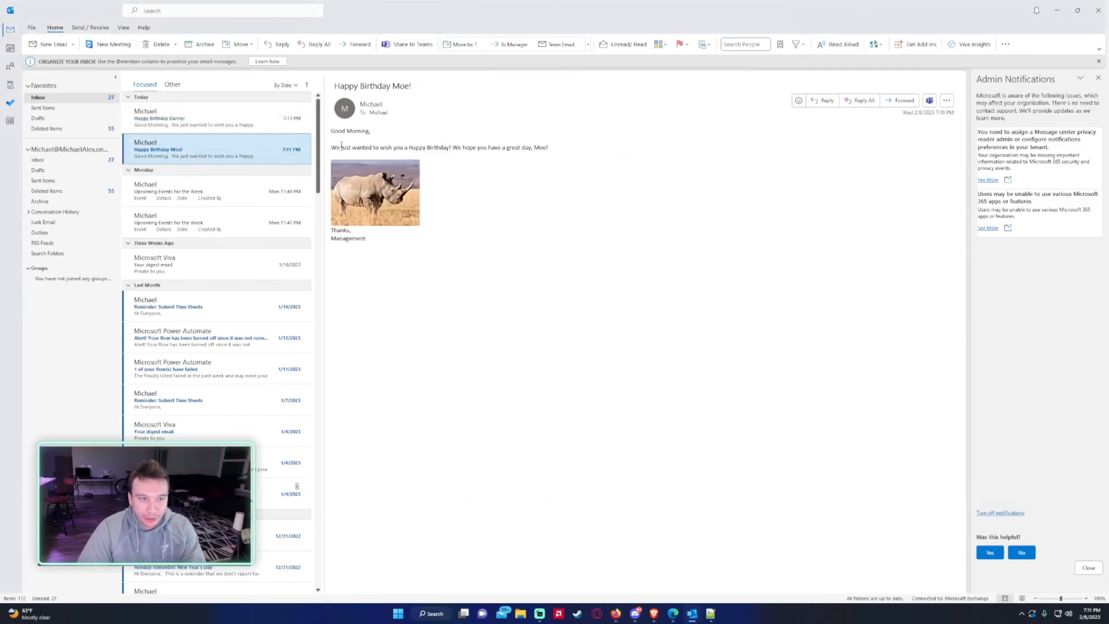
drag(332, 148, 523, 193)
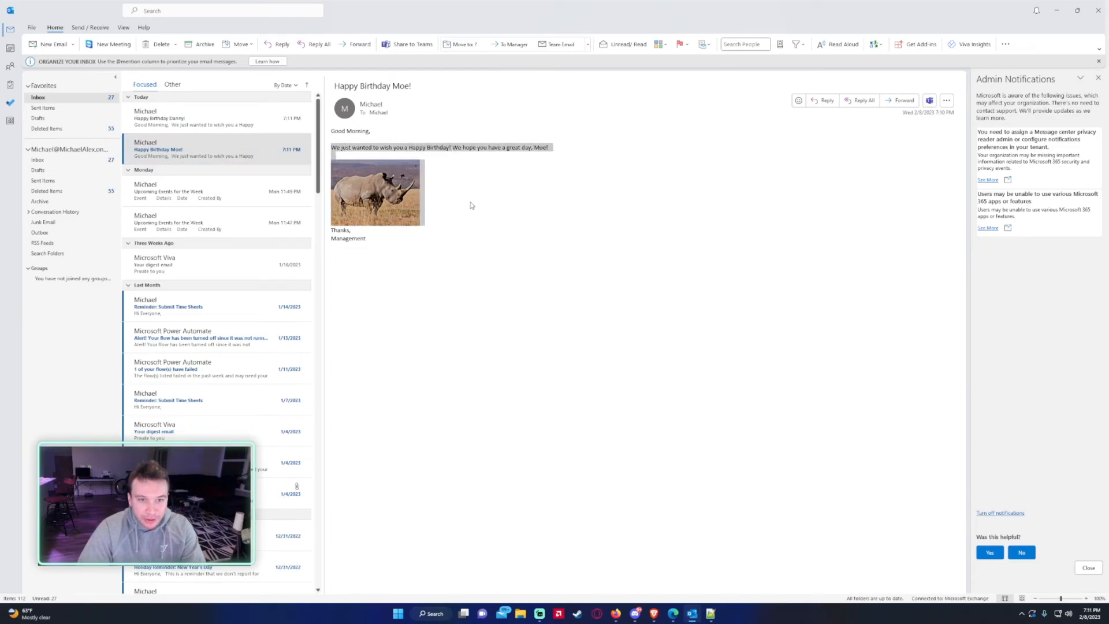
click(688, 260)
click(1056, 10)
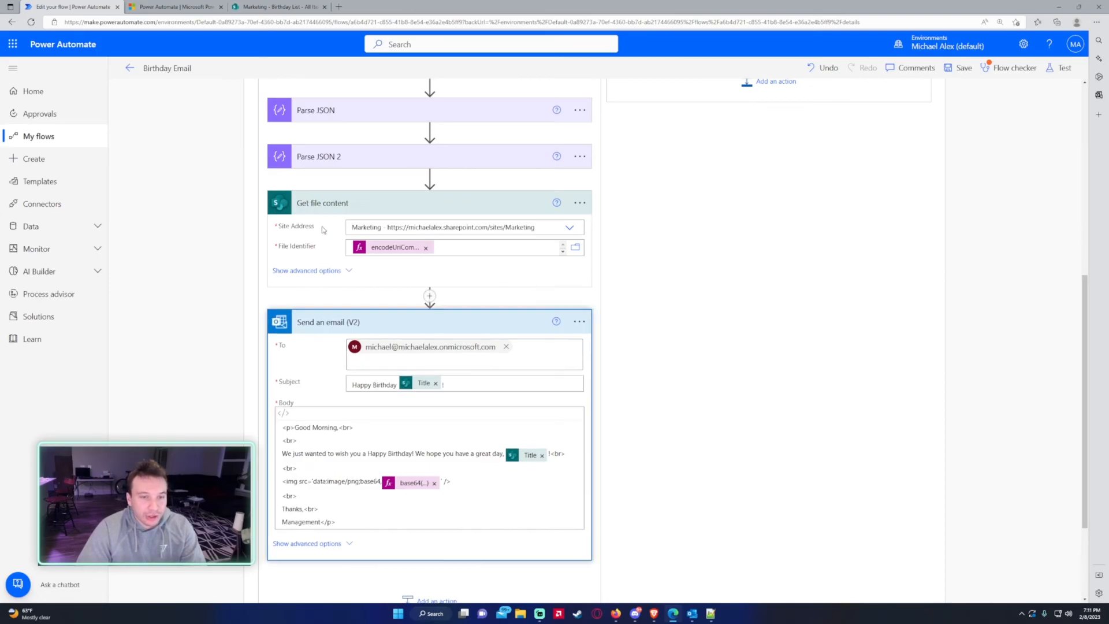
- Collapse Send an email and Get file content, then expand and re-collapse the HTTP request and Parse JSON cards
click(329, 319)
click(315, 289)
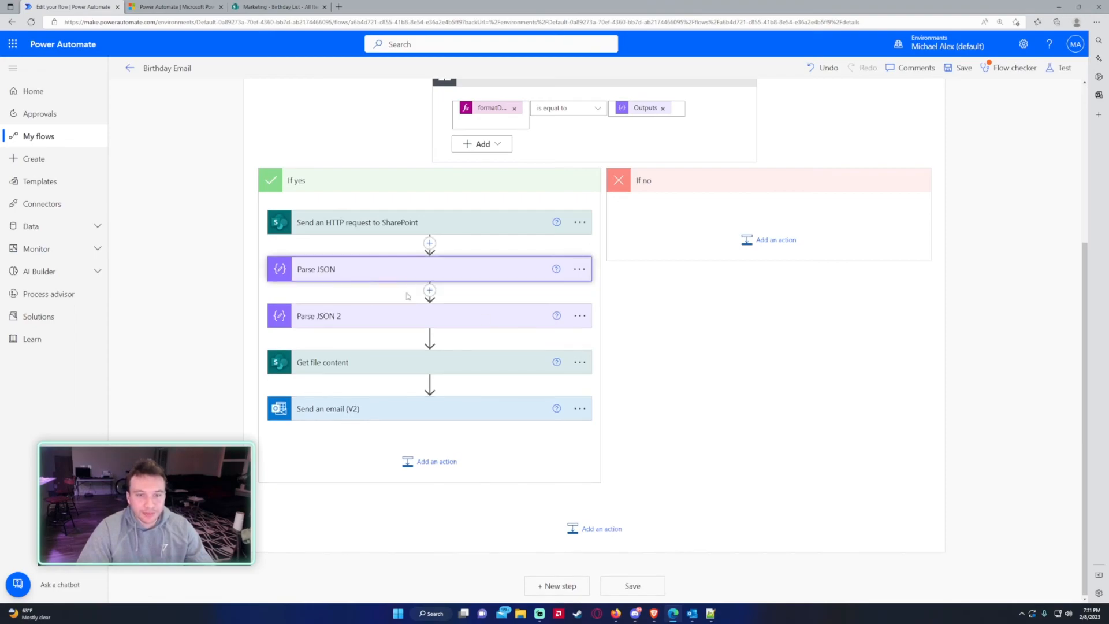
click(340, 271)
click(475, 230)
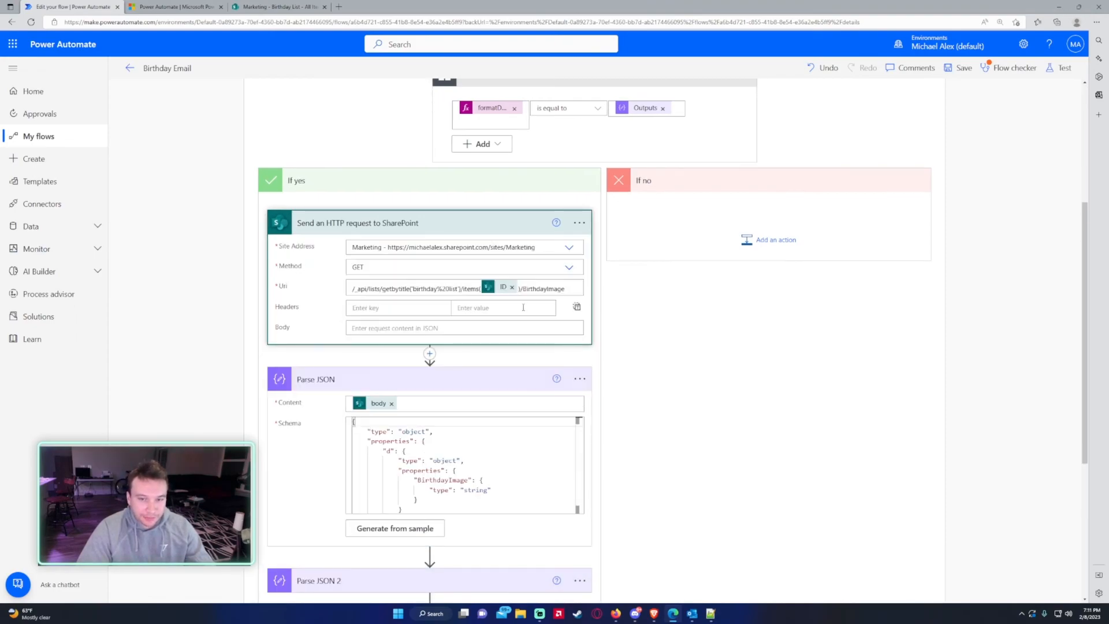
scroll(532, 320, down, 1)
drag(433, 160, 430, 152)
click(431, 151)
click(455, 191)
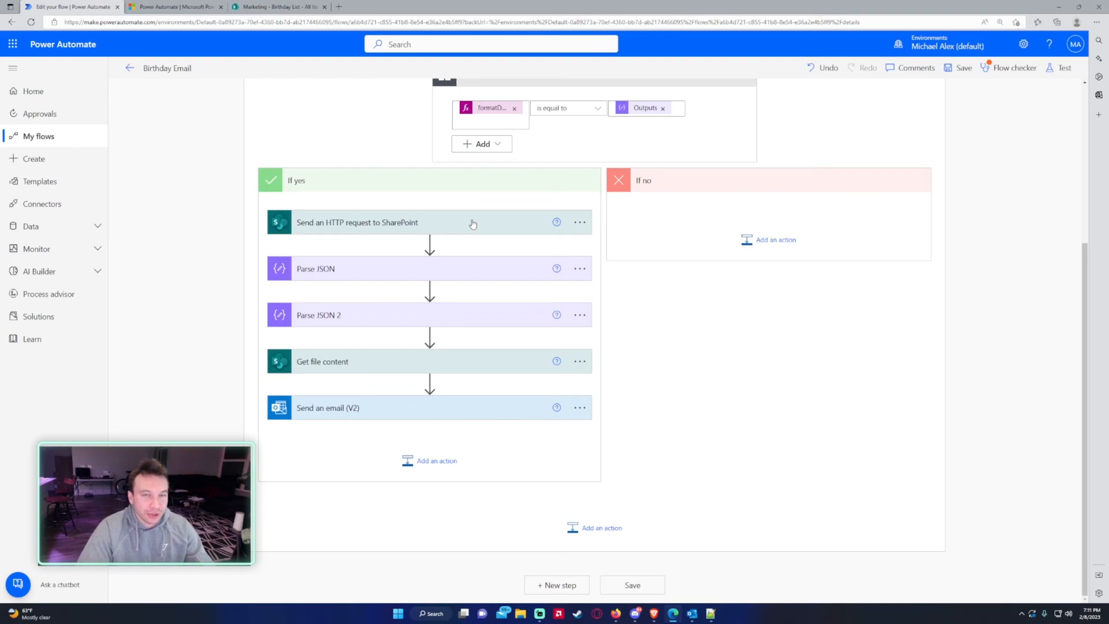
mouse_move(471, 301)
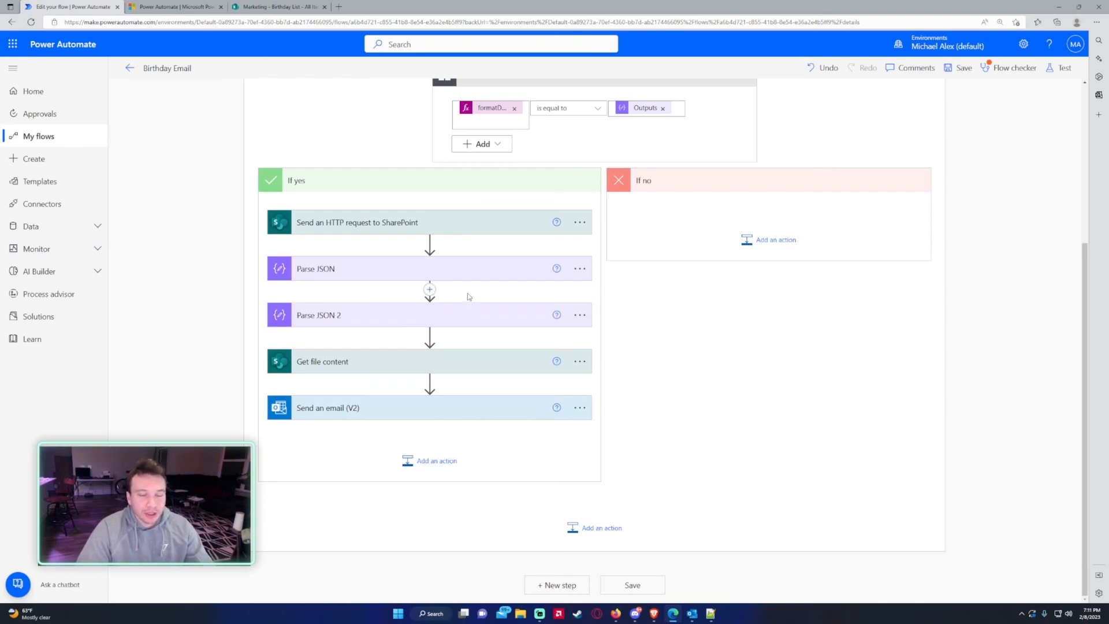